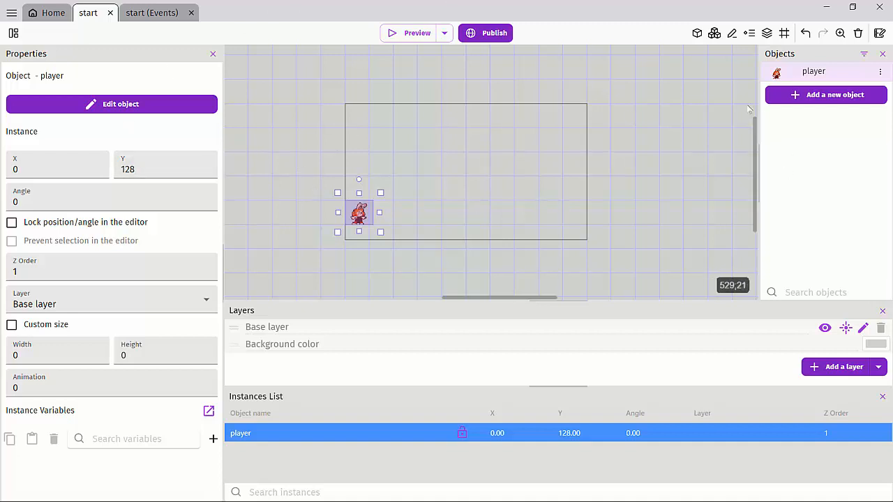
# - Create a new Sprite object from scratch and name it e_slug
pyautogui.click(830, 95)
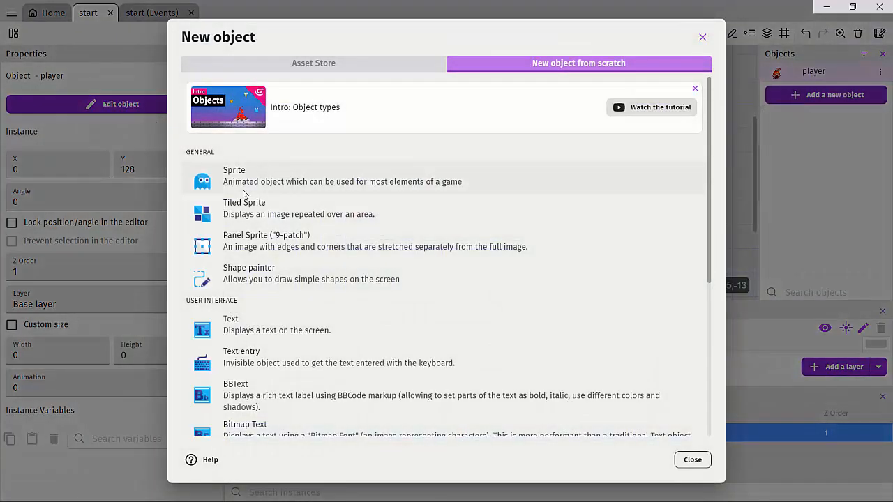
pyautogui.click(263, 176)
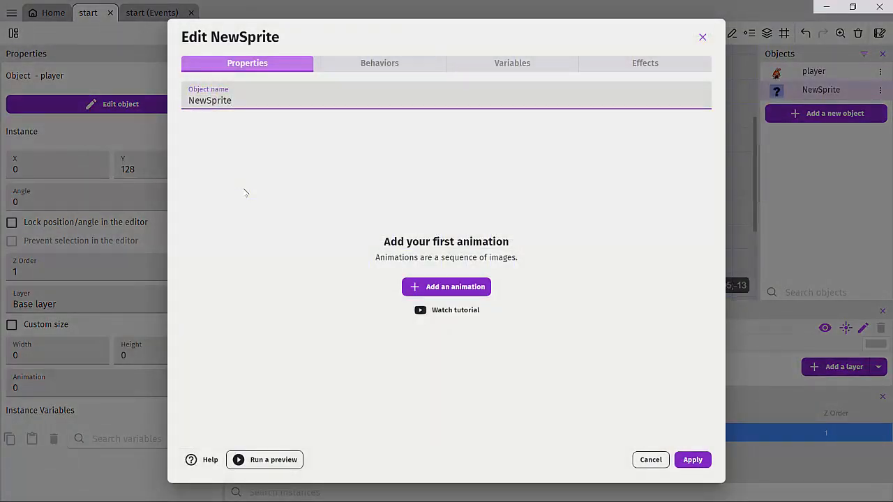
pyautogui.moveTo(236, 102); pyautogui.dragTo(142, 101)
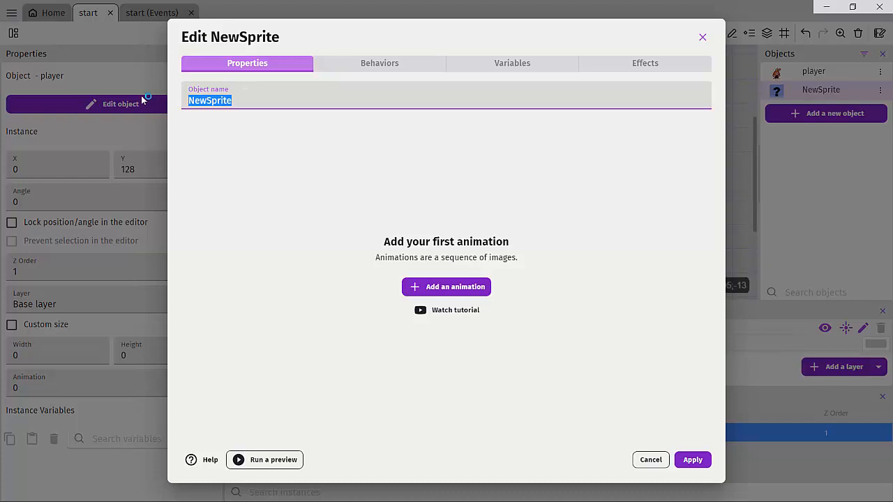
pyautogui.write('ene')
pyautogui.press('BackSpace')
pyautogui.press('BackSpace')
pyautogui.press('BackSpace')
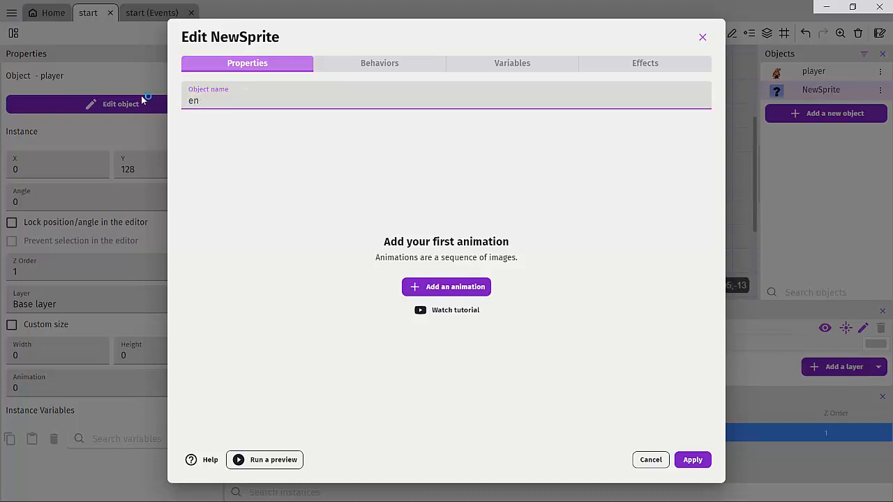
pyautogui.write('e_slug')
# - Add an animation to e_slug using the images slug-1 to slug-4 from the sprites/enemies/slug folder
pyautogui.click(435, 293)
pyautogui.click(434, 293)
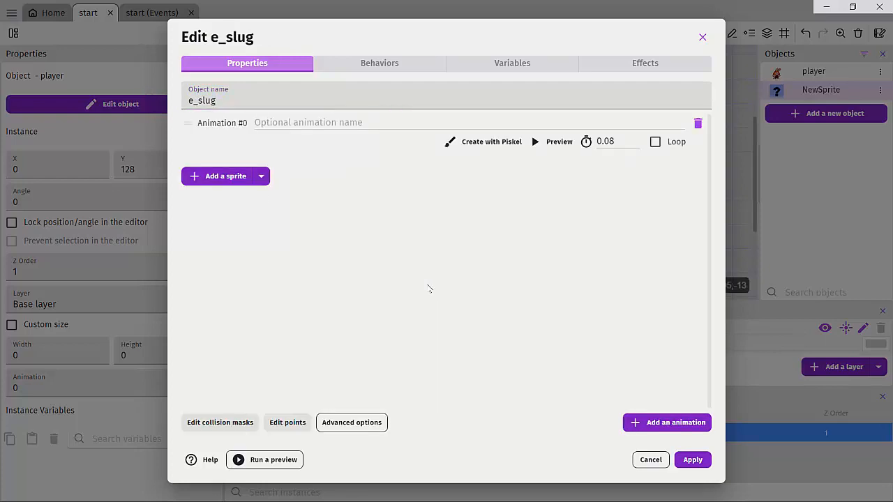
pyautogui.click(224, 177)
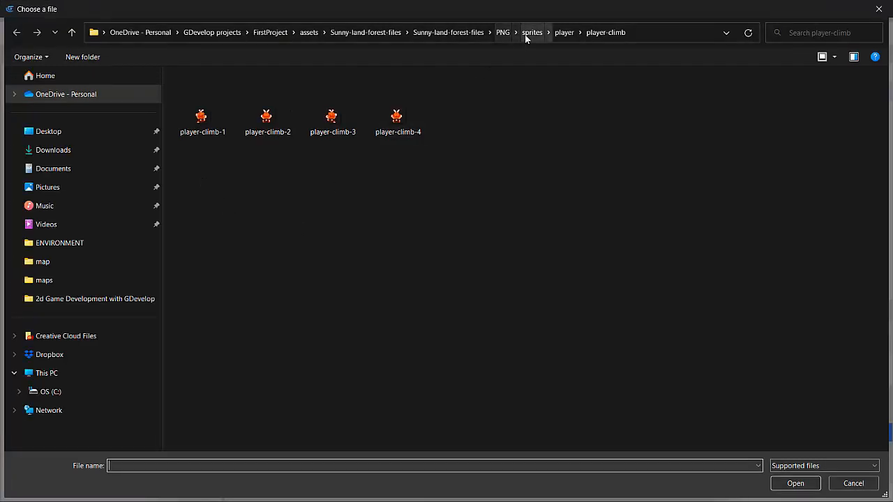
pyautogui.click(524, 35)
pyautogui.doubleClick(196, 95)
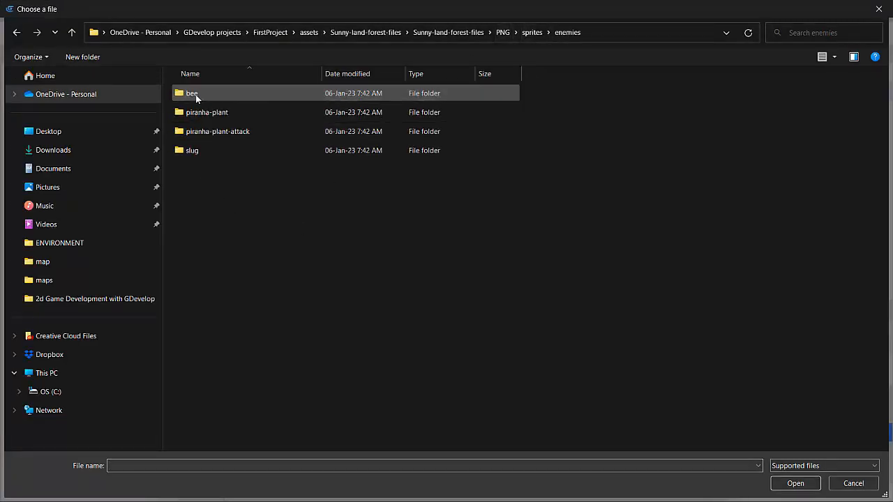
pyautogui.doubleClick(199, 151)
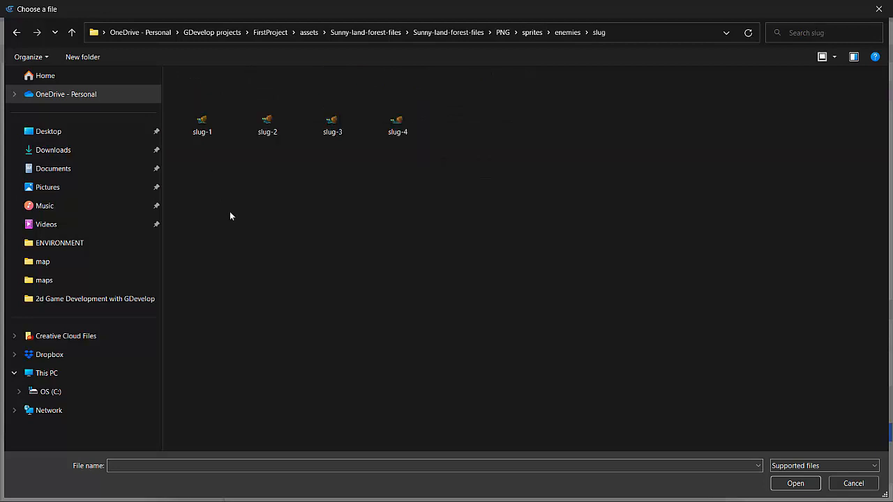
pyautogui.click(202, 130)
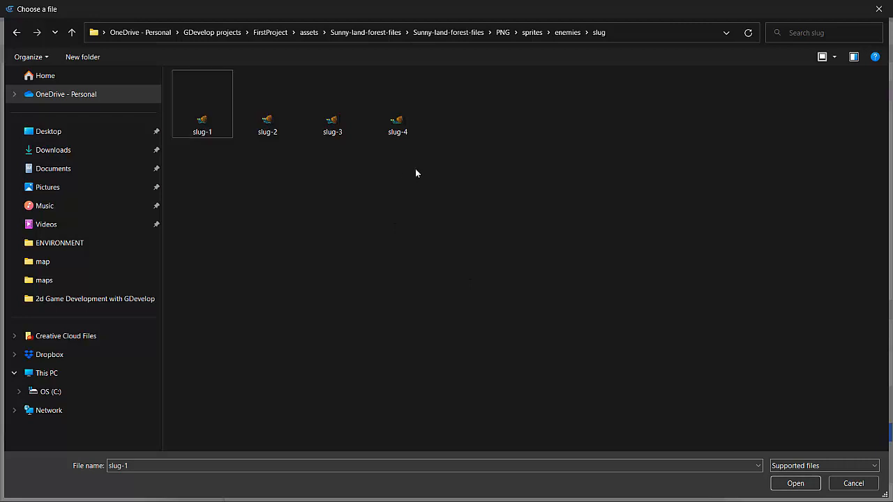
pyautogui.moveTo(416, 169); pyautogui.dragTo(127, 99)
pyautogui.click(796, 483)
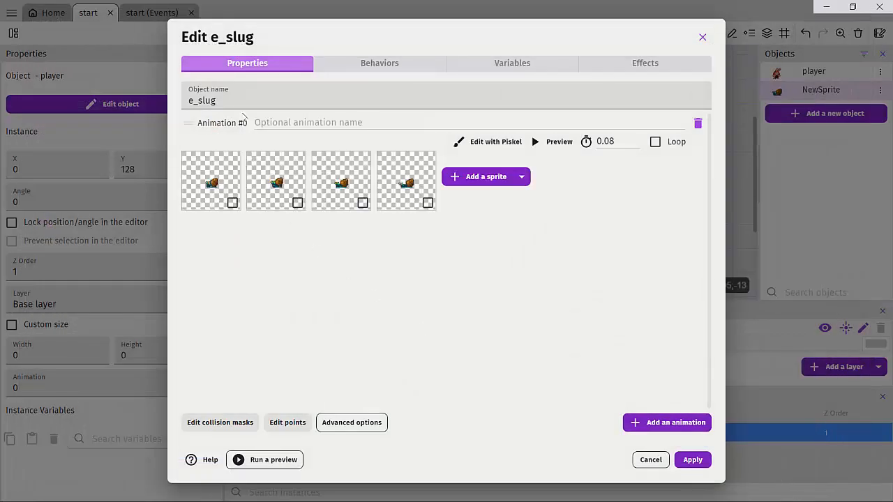
# - Name the slug's animation idle and preview its playback
pyautogui.click(269, 120)
pyautogui.write('idle')
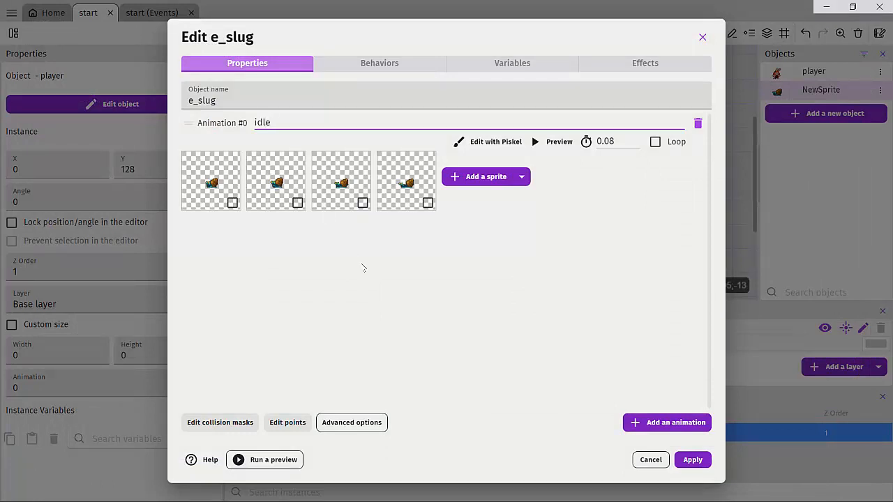
pyautogui.click(532, 142)
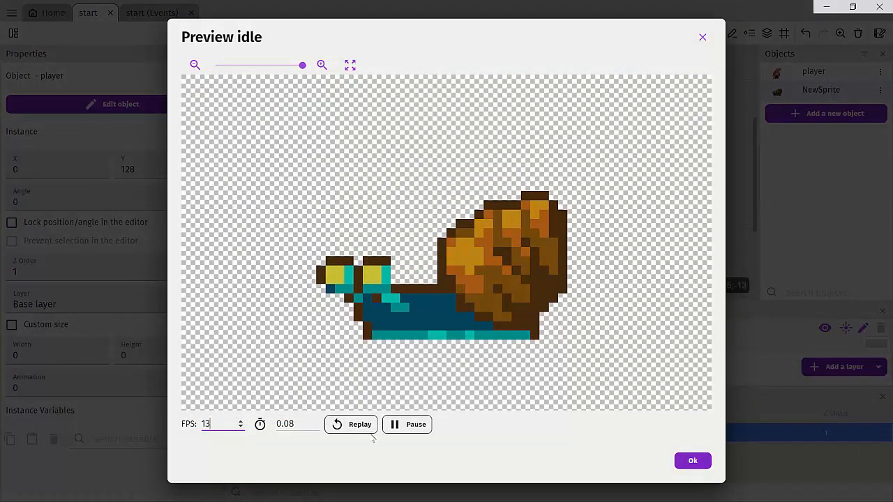
pyautogui.click(349, 427)
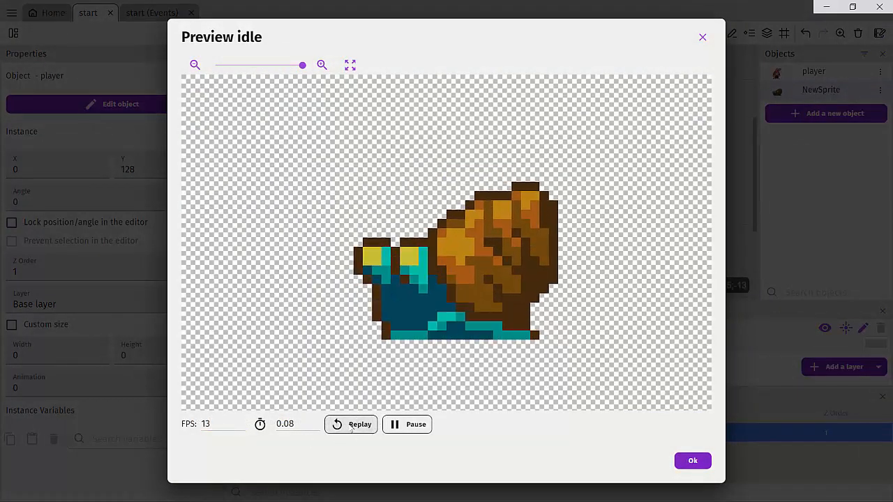
pyautogui.click(693, 462)
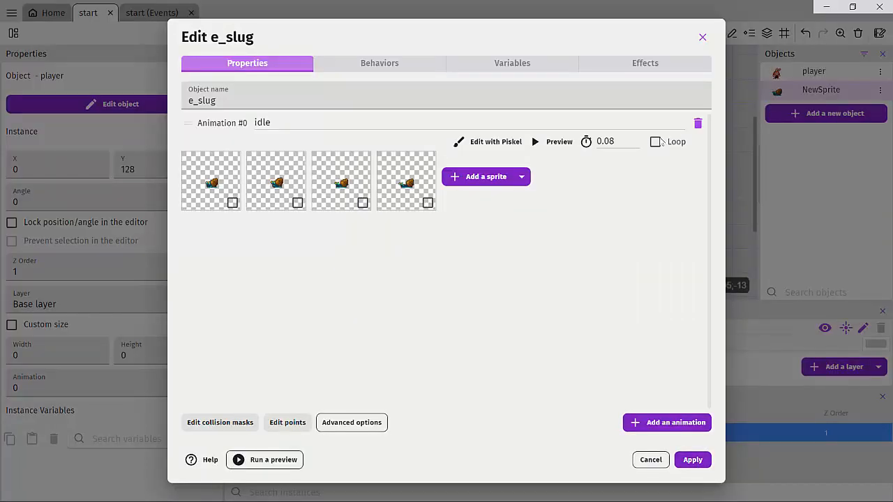
# - Turn on looping for the idle animation, checking it in the preview, and save the project with the new object applied
pyautogui.click(658, 142)
pyautogui.click(546, 141)
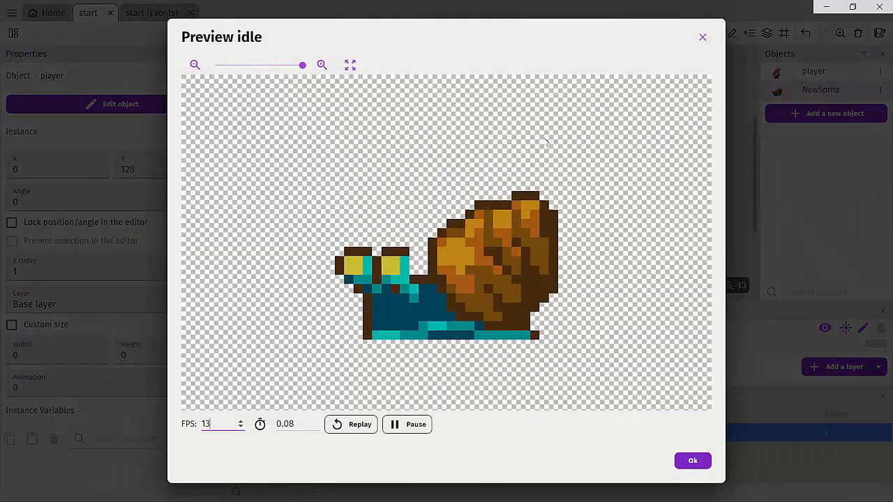
pyautogui.click(702, 39)
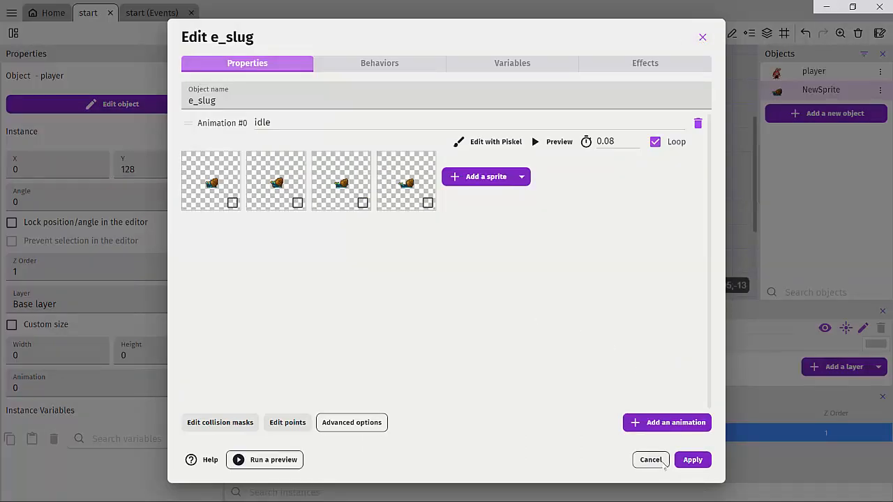
pyautogui.click(691, 461)
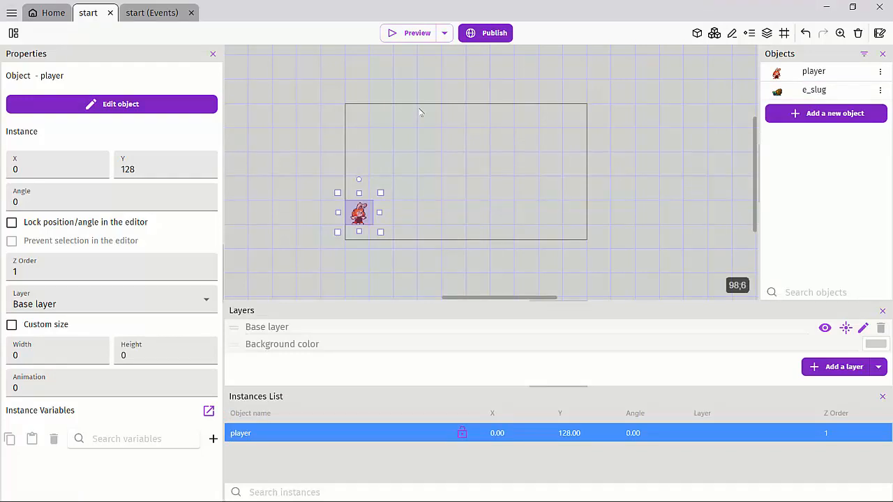
pyautogui.hotkey('ctrl', 's')
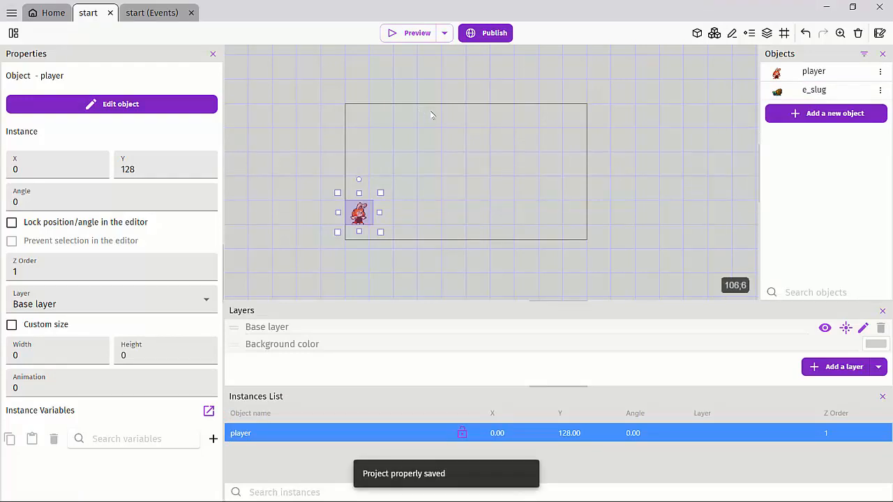
# - Place an e_slug instance beside the player at about X 32, Y 139 and hide the scene grid
pyautogui.moveTo(782, 93); pyautogui.dragTo(395, 210)
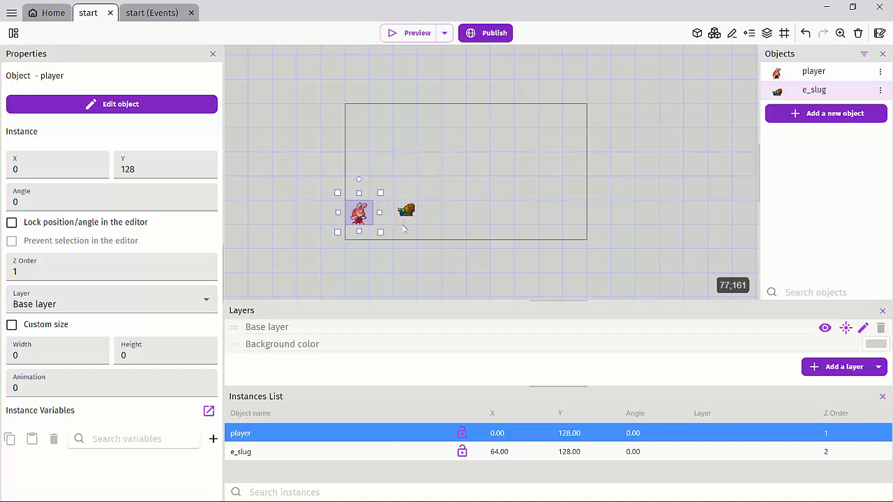
pyautogui.scroll(8, 403, 229)
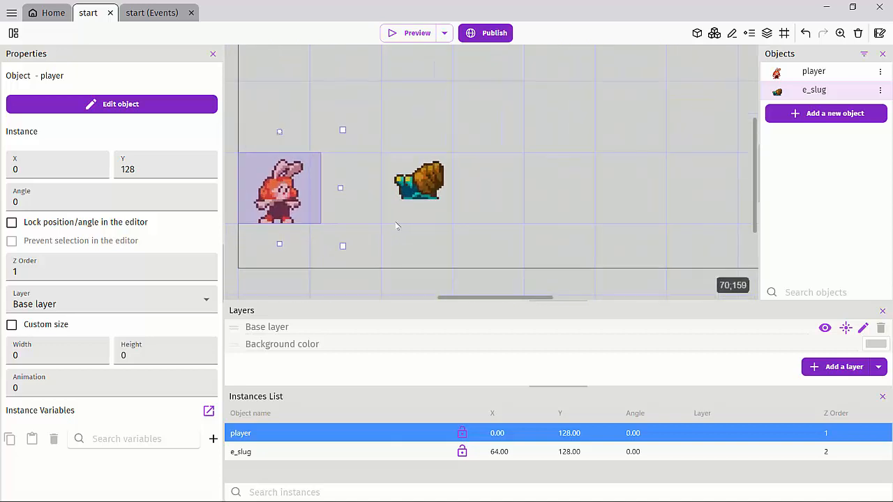
pyautogui.scroll(1, 394, 223)
pyautogui.moveTo(386, 228); pyautogui.dragTo(462, 238, button='middle')
pyautogui.click(503, 190)
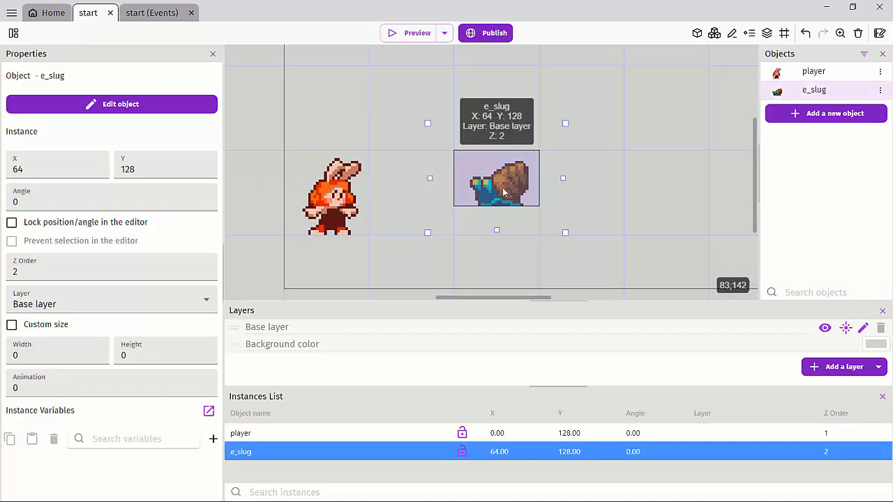
pyautogui.moveTo(503, 192); pyautogui.dragTo(436, 209)
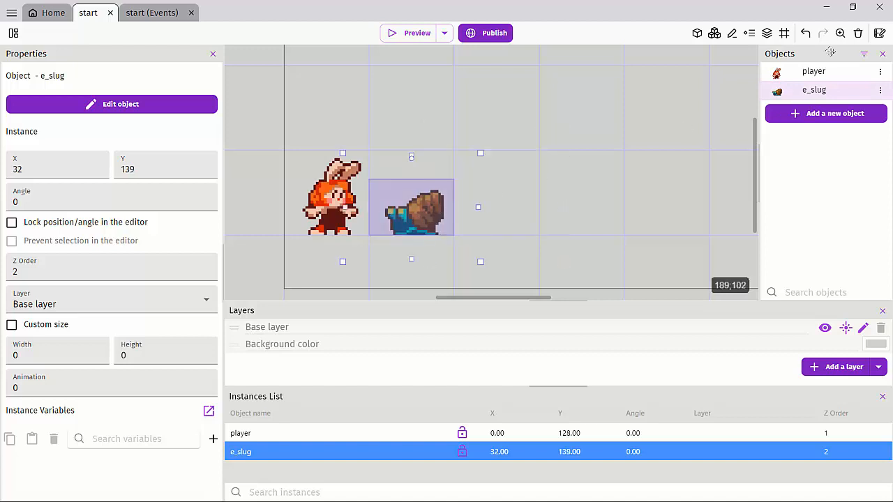
pyautogui.click(784, 32)
pyautogui.click(820, 67)
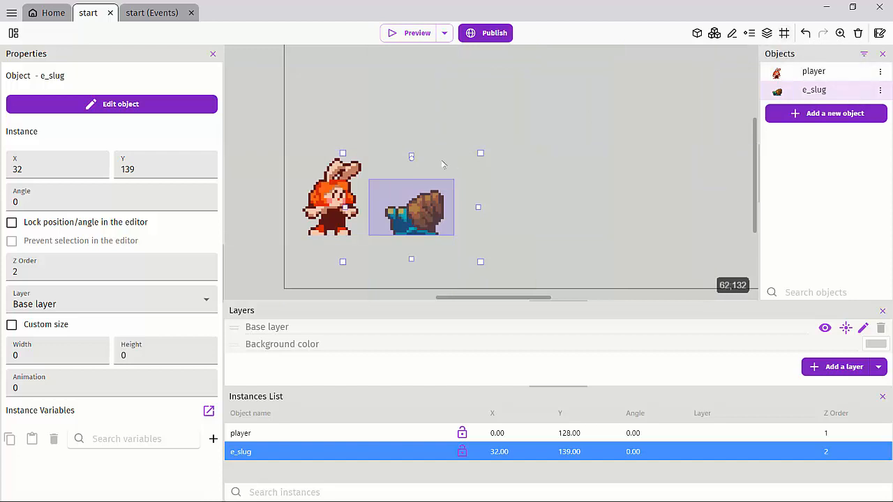
# - Move the player to about X -7, Y 129 and the slug to about X 37, Y 138
pyautogui.scroll(3, 338, 203)
pyautogui.click(338, 203)
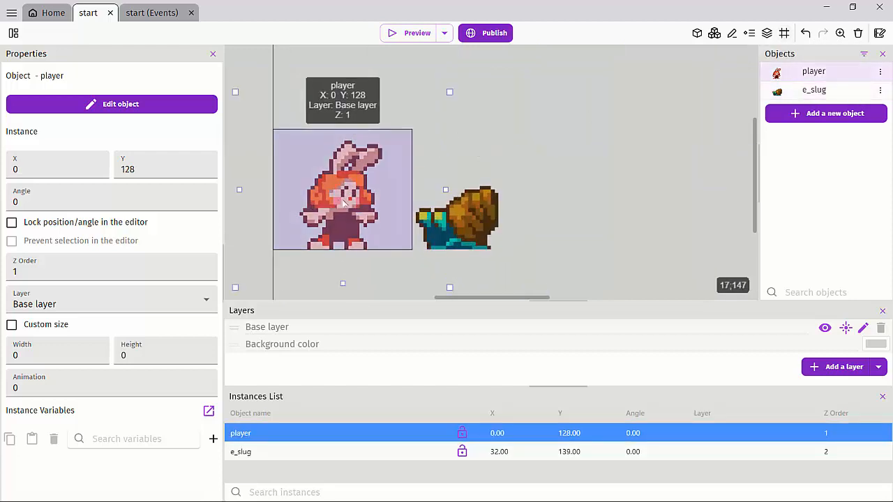
pyautogui.click(462, 203)
pyautogui.click(337, 207)
pyautogui.moveTo(342, 192); pyautogui.dragTo(317, 194)
pyautogui.click(488, 218)
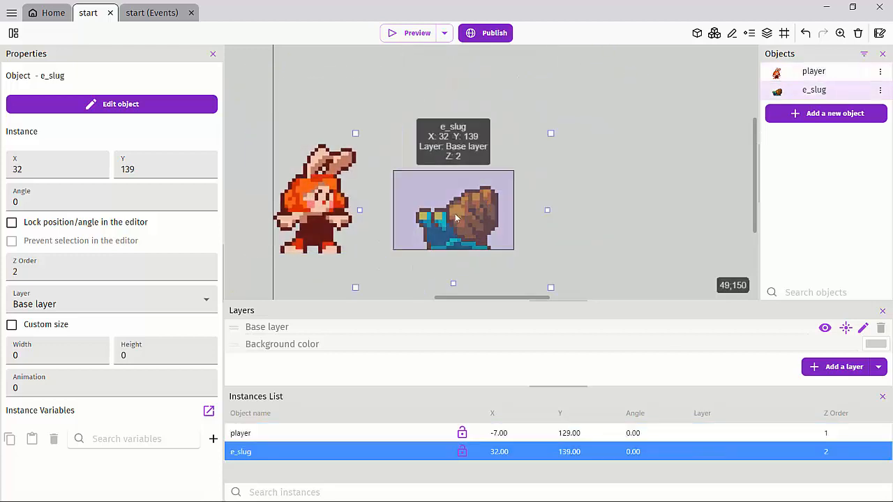
pyautogui.moveTo(457, 224); pyautogui.dragTo(477, 214)
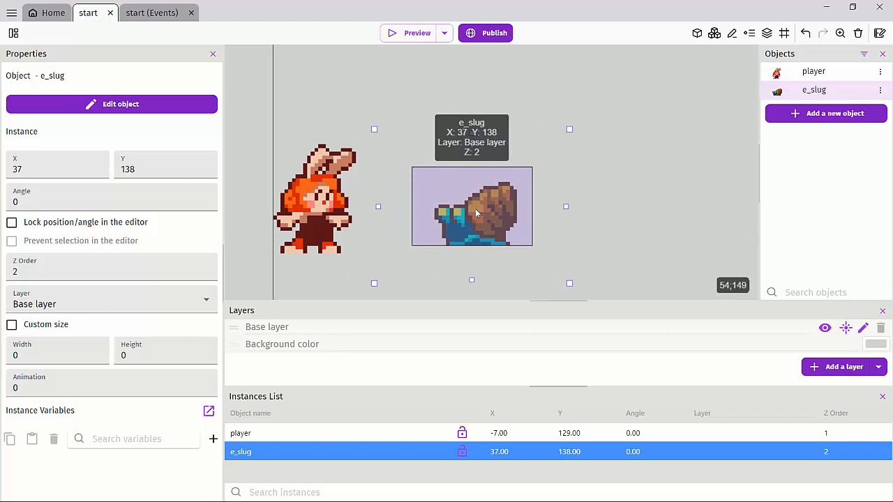
# - Move the player to about X 7, Y 127 and the slug to about X 43, Y 137
pyautogui.click(297, 218)
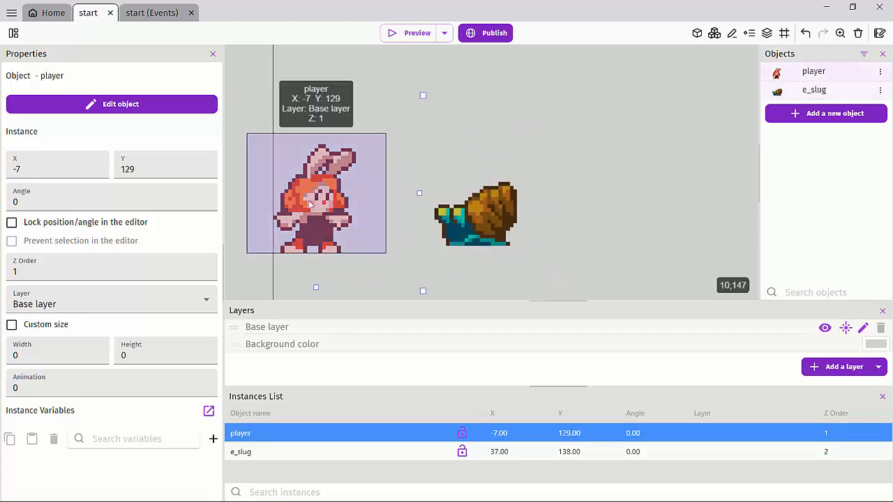
pyautogui.click(448, 206)
pyautogui.click(363, 209)
pyautogui.moveTo(370, 218); pyautogui.dragTo(368, 199)
pyautogui.click(473, 217)
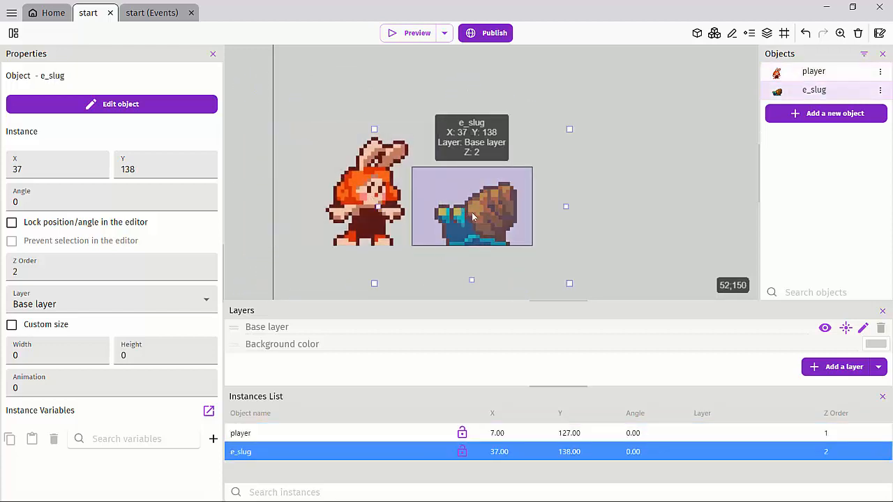
pyautogui.moveTo(473, 218); pyautogui.dragTo(496, 215)
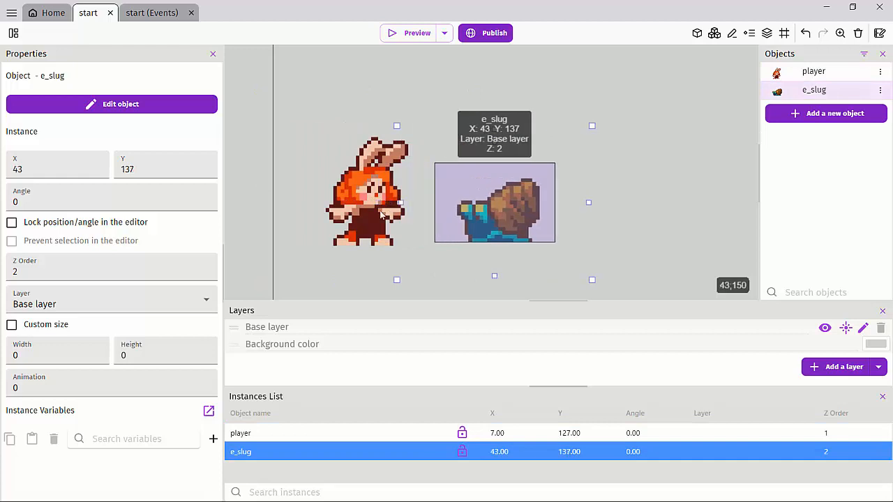
pyautogui.click(381, 216)
pyautogui.click(504, 207)
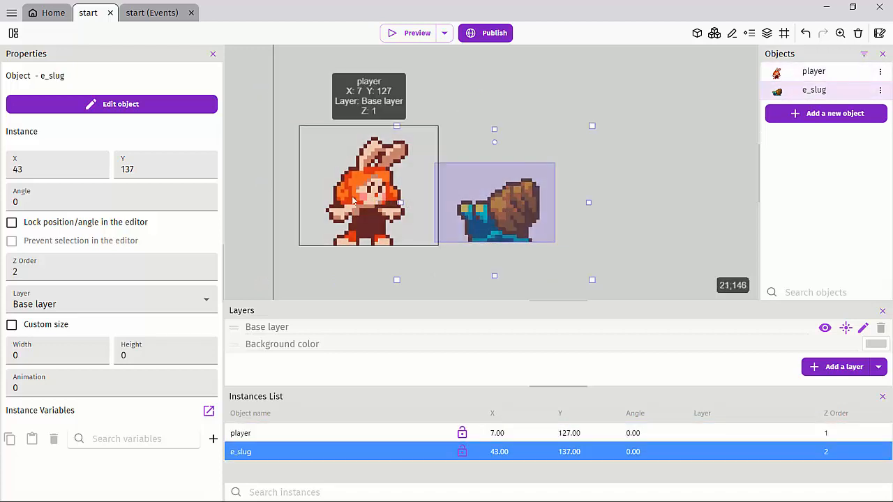
pyautogui.click(354, 201)
pyautogui.click(503, 209)
pyautogui.click(368, 215)
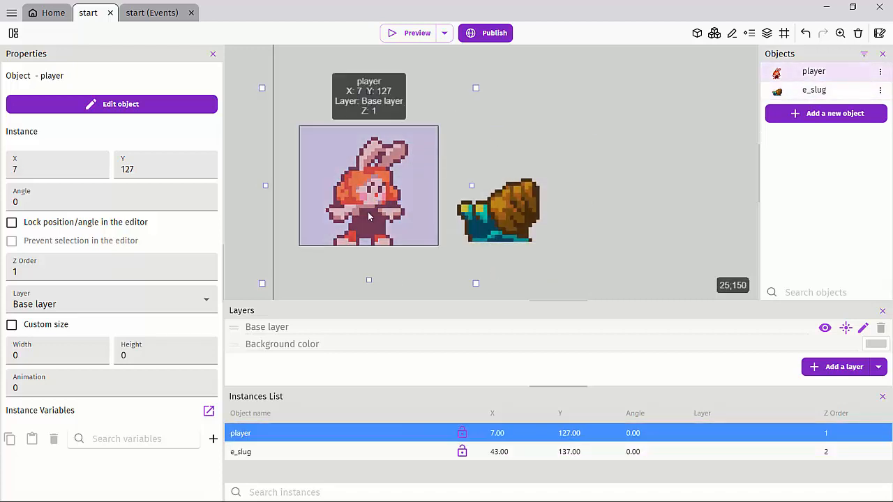
pyautogui.click(497, 217)
pyautogui.click(390, 207)
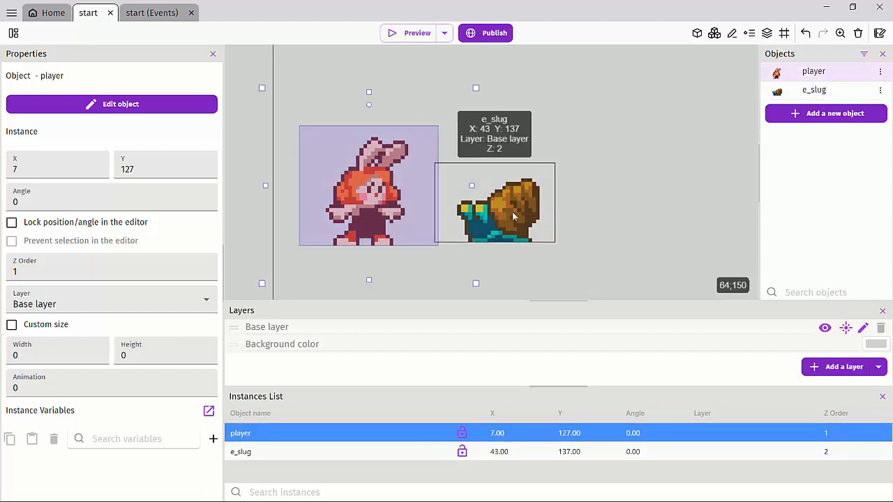
# - Move the slug to about X 30, Y 138 so its bounding box overlaps the player's, and select the player to compare
pyautogui.moveTo(512, 211); pyautogui.dragTo(464, 214)
pyautogui.scroll(3, 391, 206)
pyautogui.scroll(2, 382, 206)
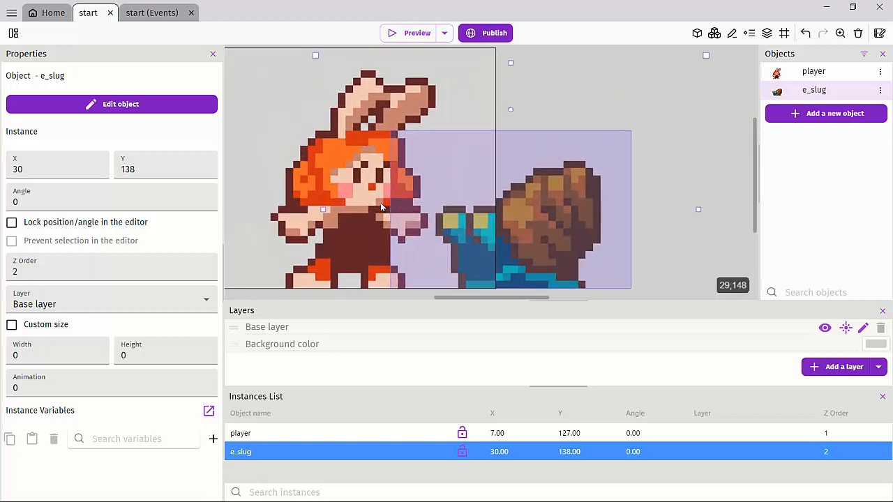
pyautogui.click(356, 185)
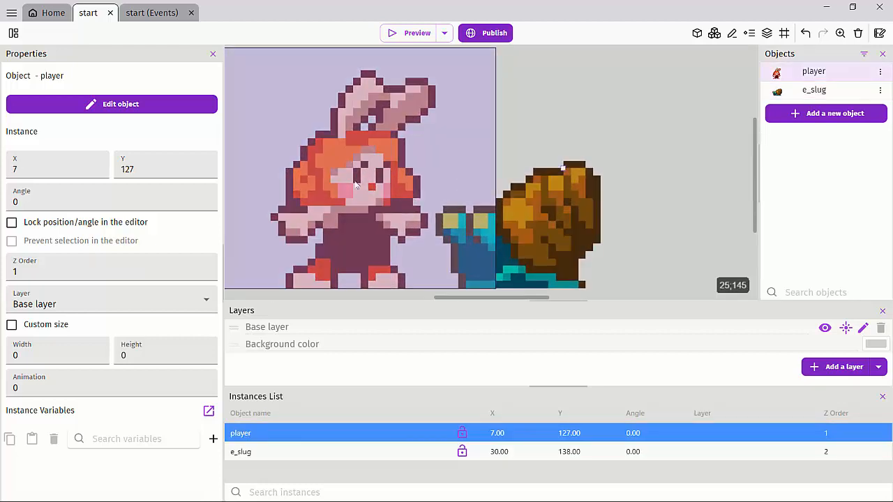
# - Move the slug away from the player to about X 46, Y 138, clearing the overlap between their bounding boxes
pyautogui.click(553, 215)
pyautogui.moveTo(522, 215); pyautogui.dragTo(630, 211)
pyautogui.click(295, 195)
pyautogui.click(622, 215)
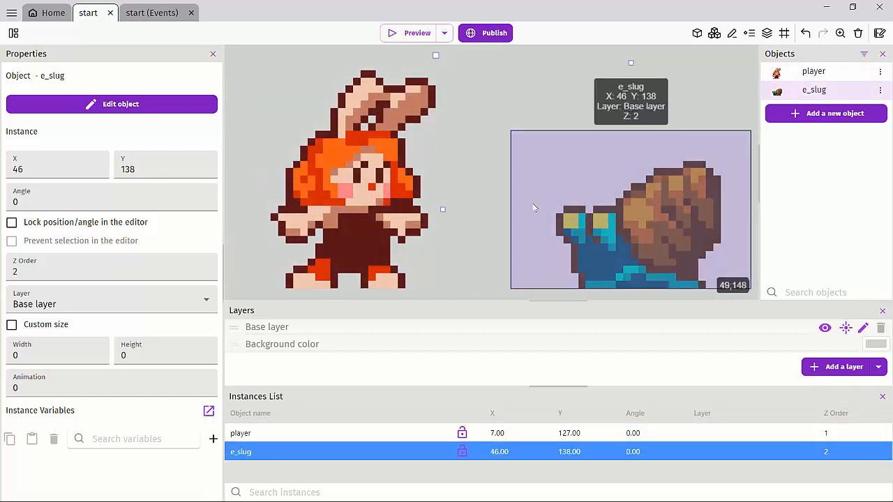
# - Select the player to examine how its bounding box compares with its visible sprite beside the slug, then clear the selection
pyautogui.scroll(-1, 534, 207)
pyautogui.scroll(-1, 450, 161)
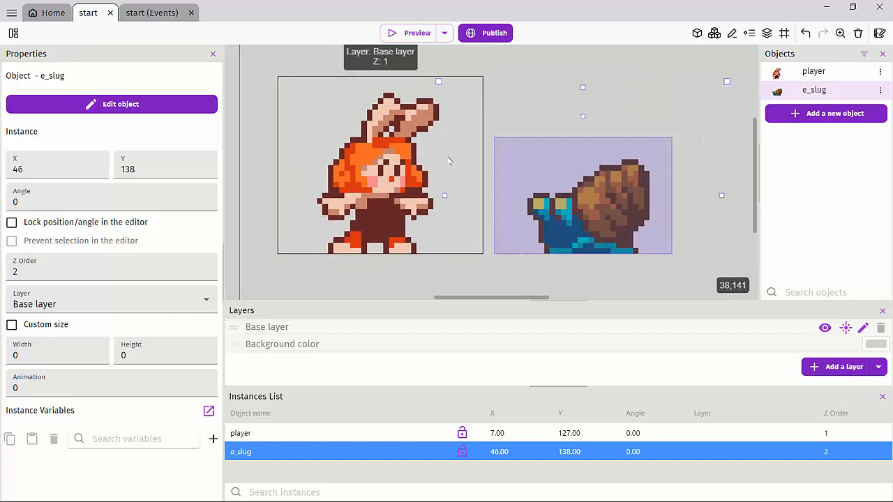
pyautogui.scroll(-1, 449, 161)
pyautogui.click(311, 90)
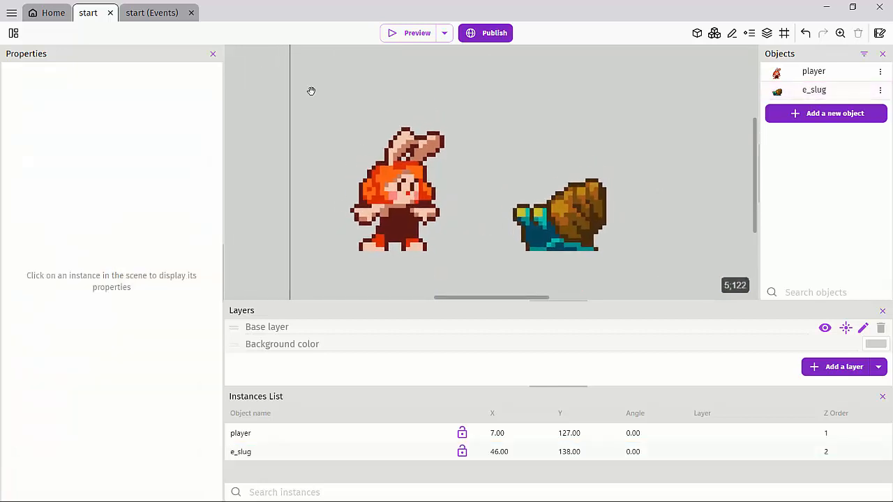
pyautogui.click(393, 200)
pyautogui.scroll(2, 396, 209)
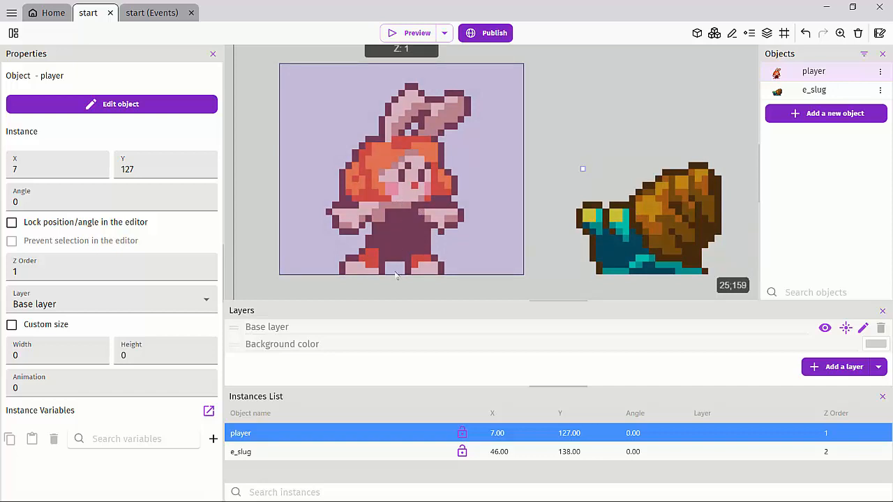
pyautogui.click(538, 230)
pyautogui.scroll(-4, 609, 87)
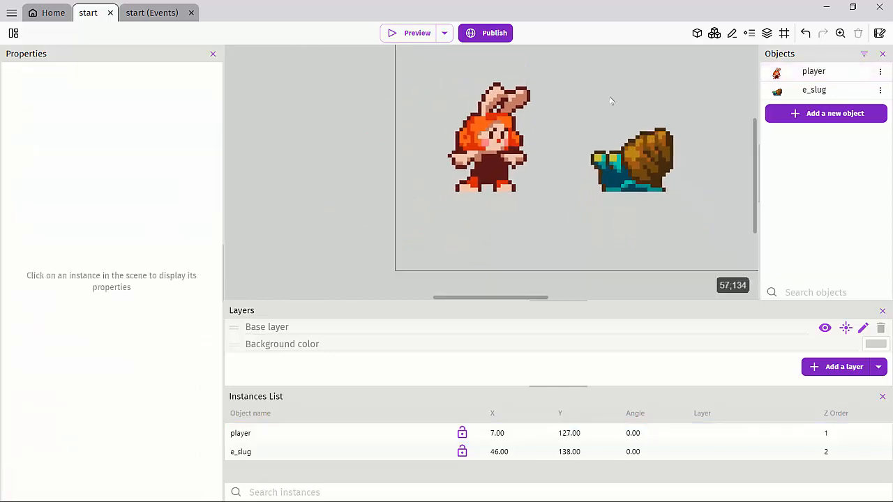
pyautogui.moveTo(610, 101); pyautogui.dragTo(546, 166, button='middle')
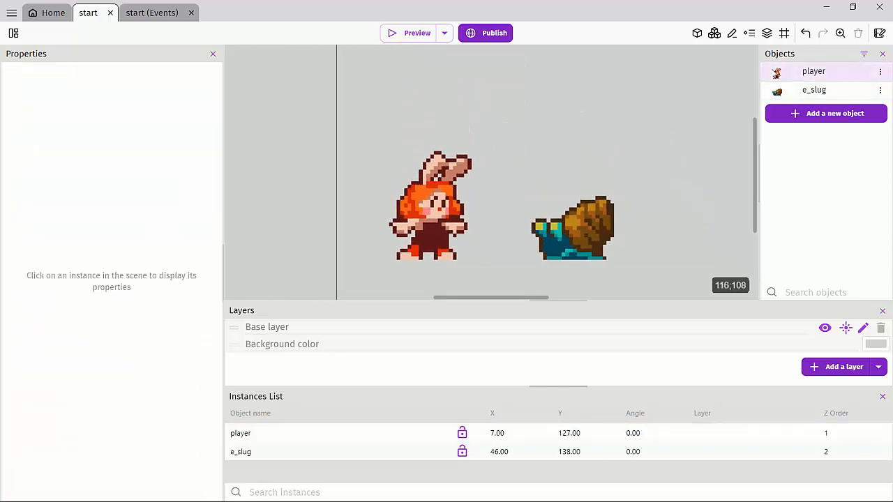
# - Examine the player object's default collision mask on the idle animation, then close its editor
pyautogui.doubleClick(809, 71)
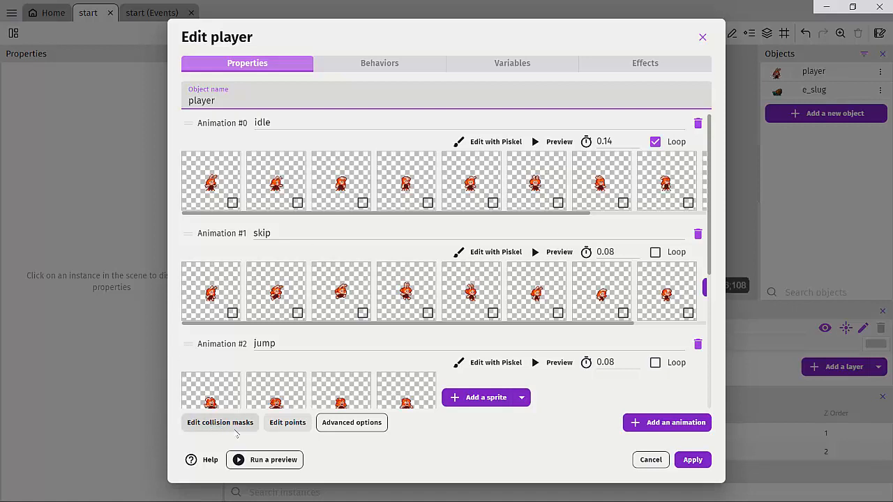
pyautogui.click(209, 424)
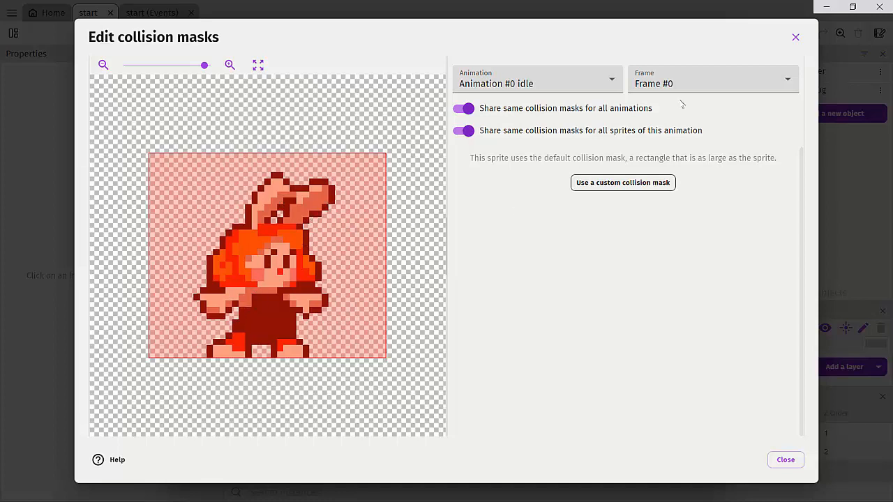
pyautogui.click(795, 37)
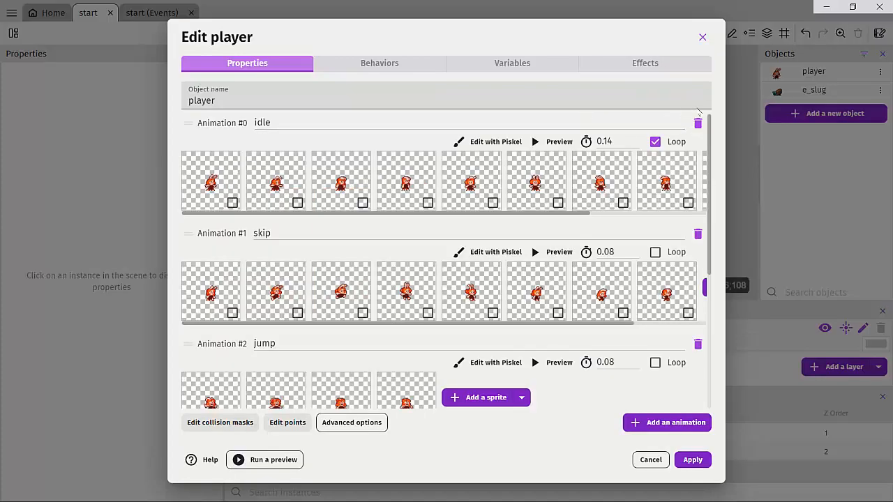
pyautogui.click(703, 37)
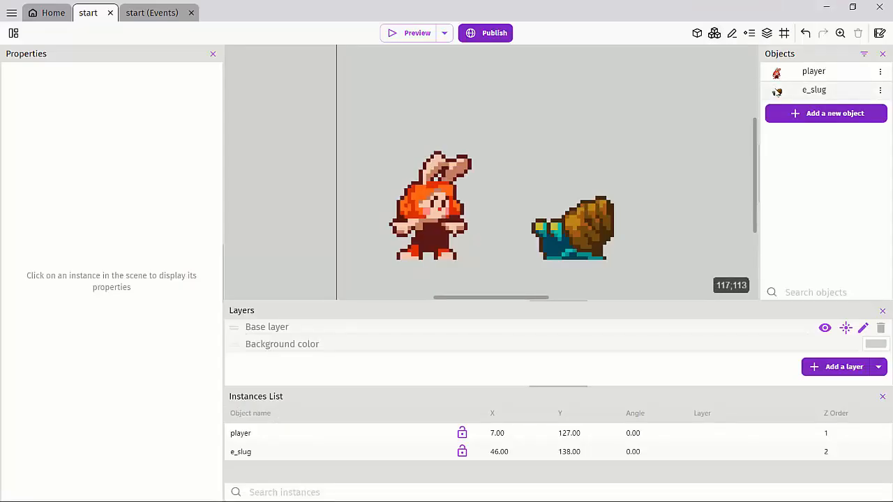
# - Examine the e_slug object's default collision mask on the idle animation
pyautogui.doubleClick(777, 91)
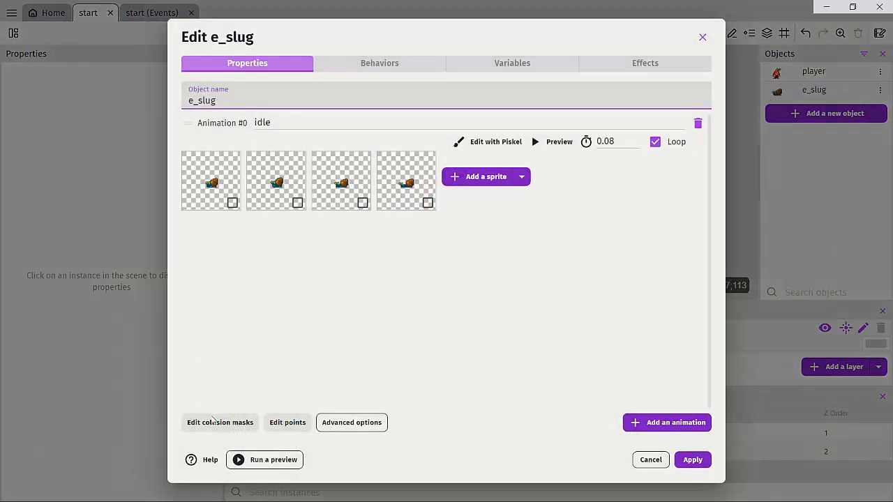
pyautogui.click(217, 422)
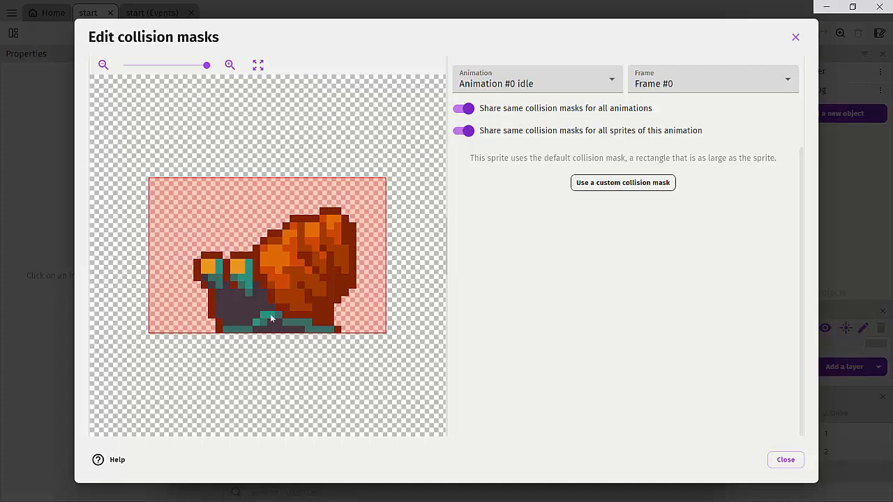
pyautogui.click(796, 37)
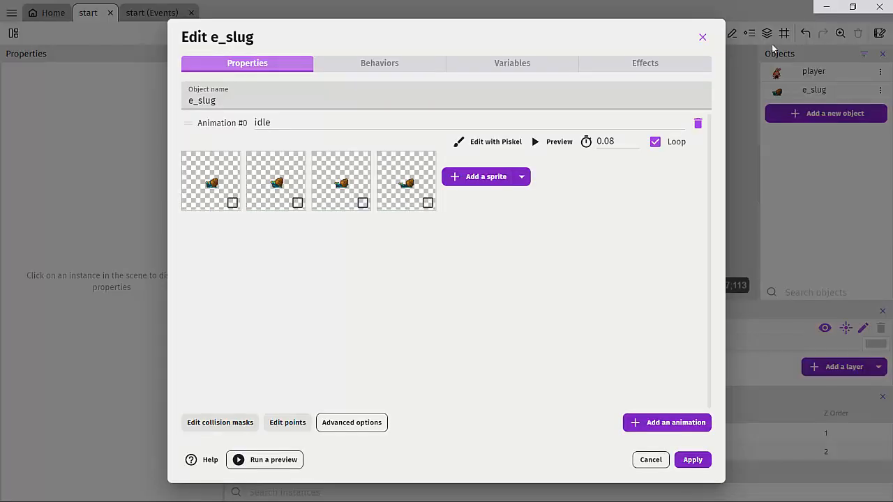
# - Move e_slug's Center point down to its base at about X 17.07, Y 20.51, and apply the object changes
pyautogui.click(288, 423)
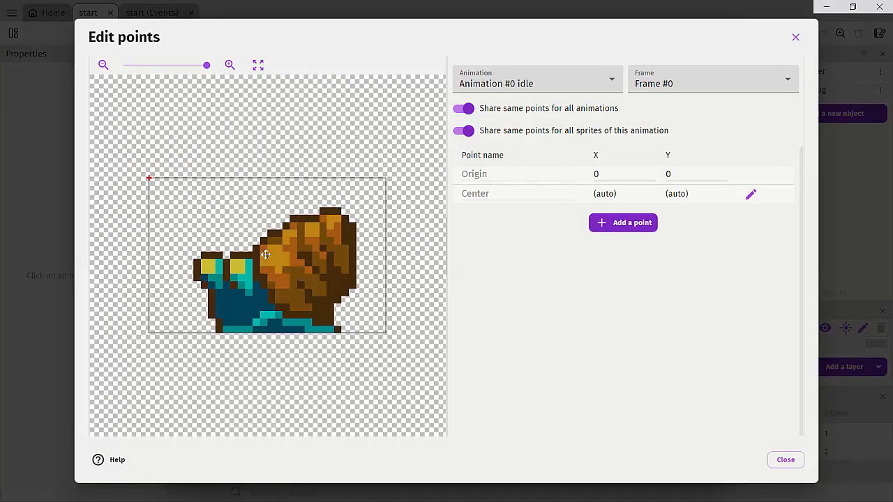
pyautogui.click(276, 330)
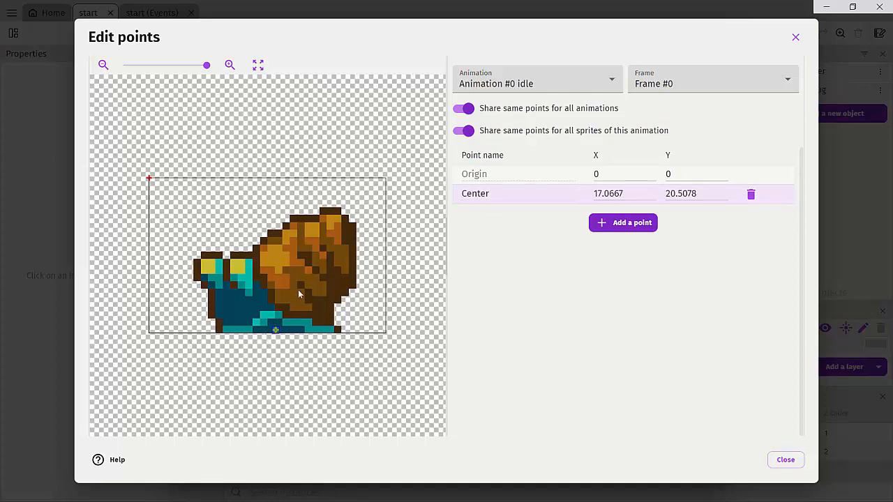
pyautogui.click(783, 460)
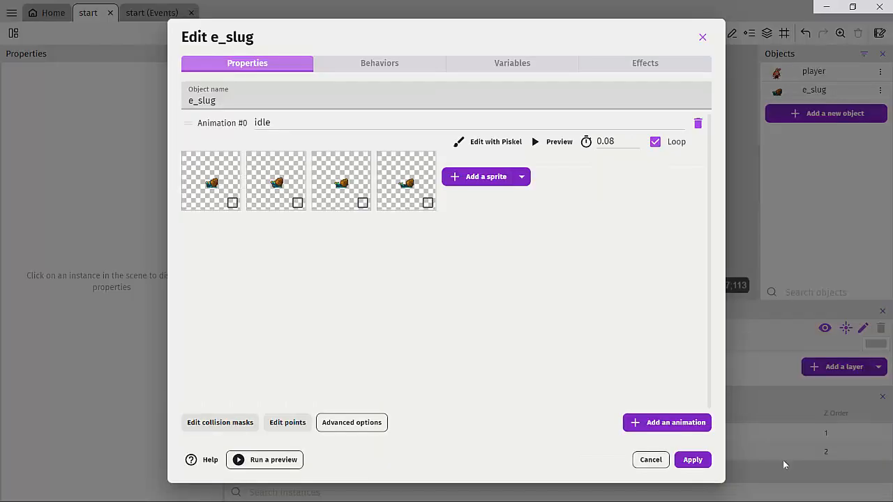
pyautogui.click(692, 461)
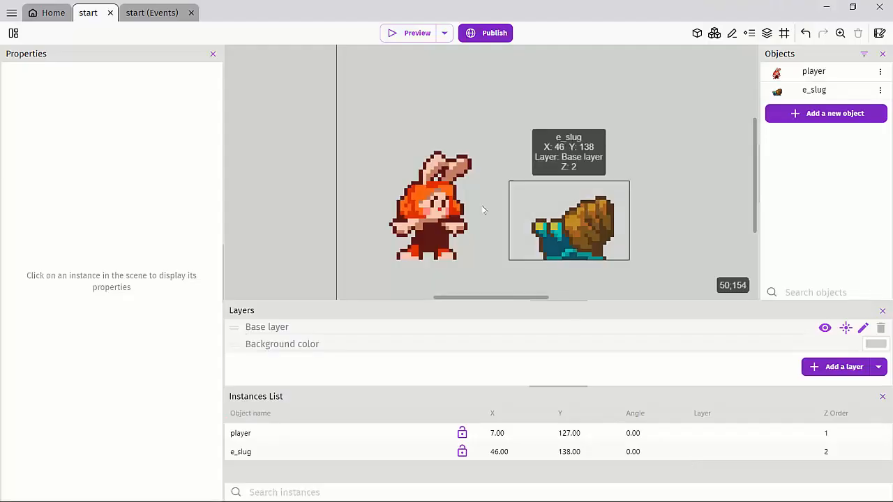
# - Move the player's Center point down between its feet at about X 17.48, Y 31.85
pyautogui.doubleClick(444, 206)
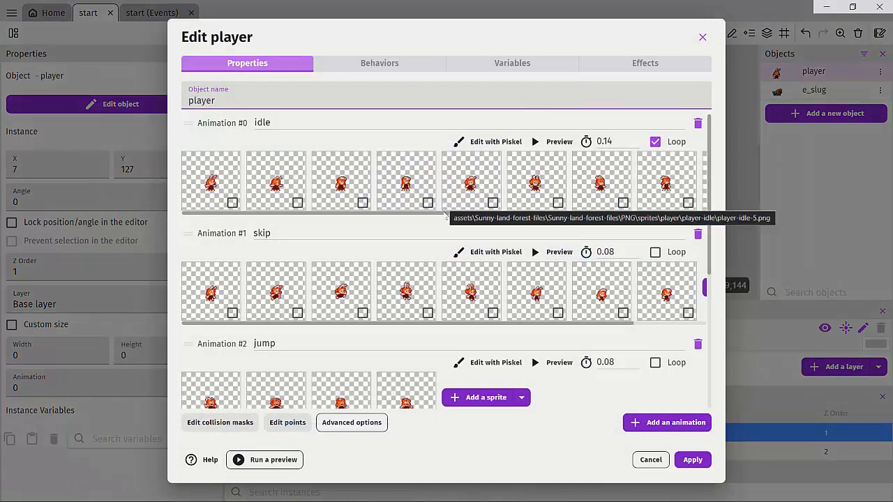
pyautogui.click(286, 424)
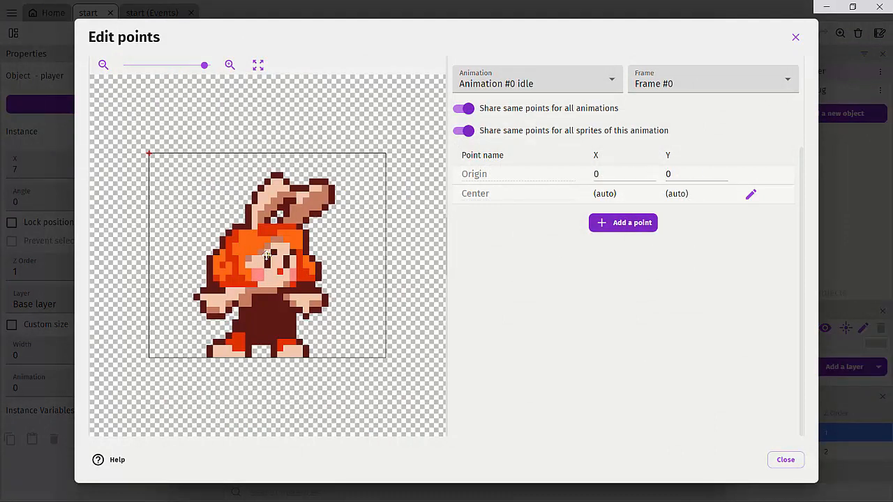
pyautogui.moveTo(261, 266); pyautogui.dragTo(261, 358)
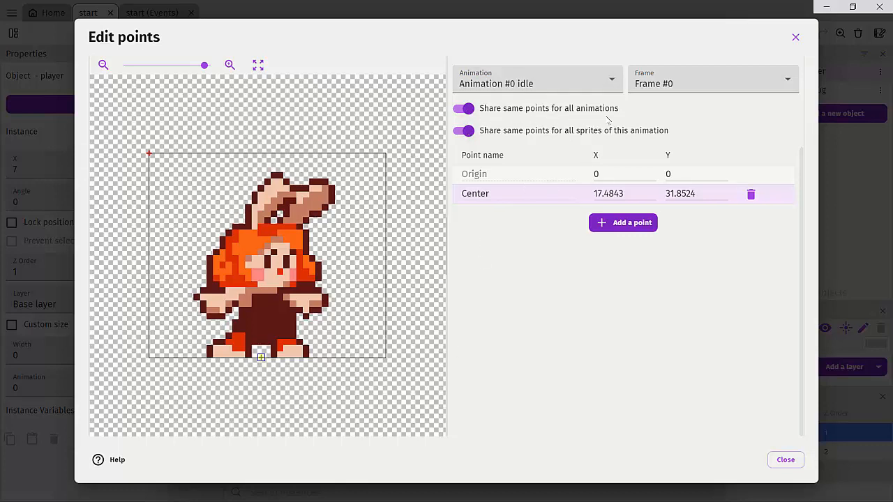
# - Check the player's Center point placement on idle frames #2 and #8, then close the points editor
pyautogui.click(663, 89)
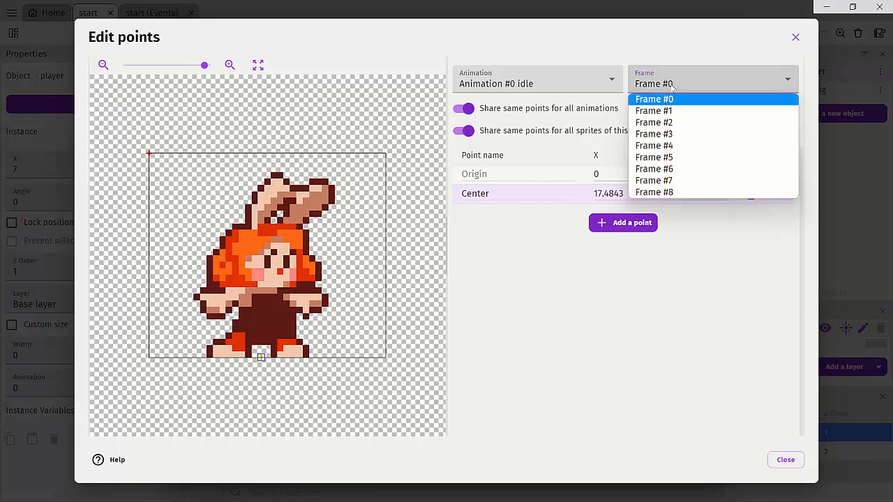
pyautogui.click(660, 123)
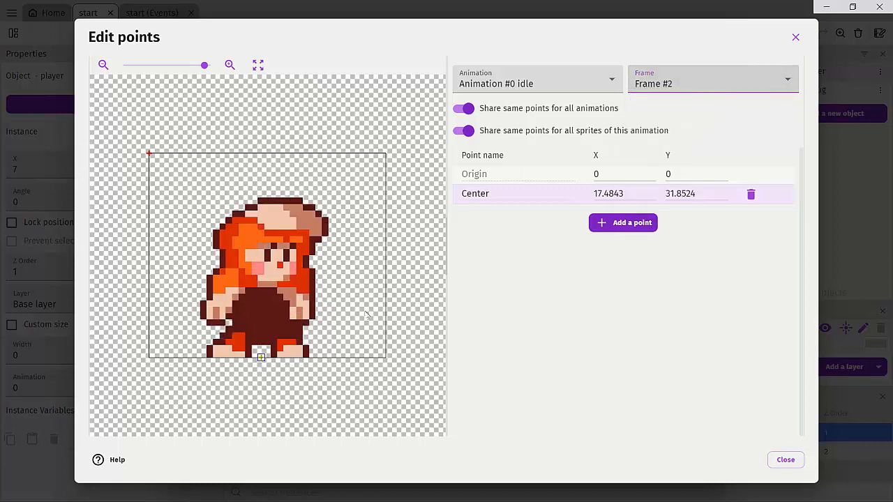
pyautogui.click(687, 83)
pyautogui.click(659, 192)
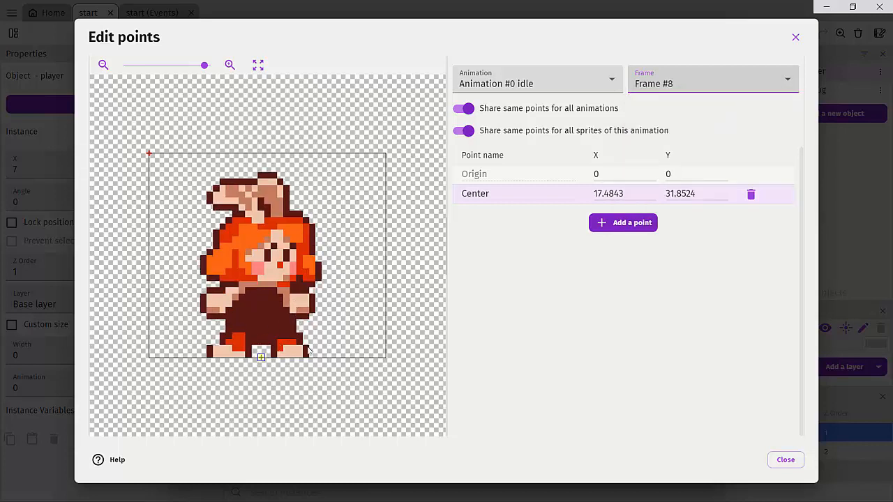
pyautogui.click(785, 460)
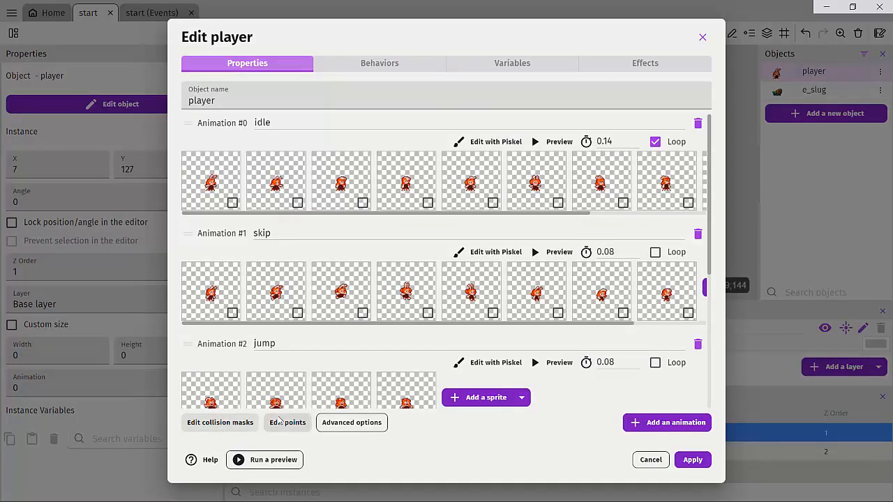
# - Give the player a custom quadrilateral collision mask around its body, with vertices at about (14.9, 10.8), (24.3, 10.7), (23.4, 32) and (11.3, 32)
pyautogui.click(212, 421)
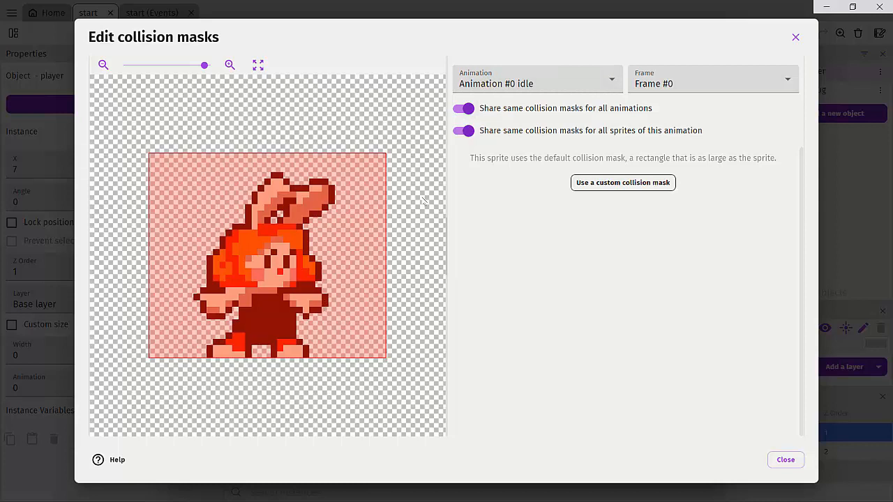
pyautogui.click(601, 184)
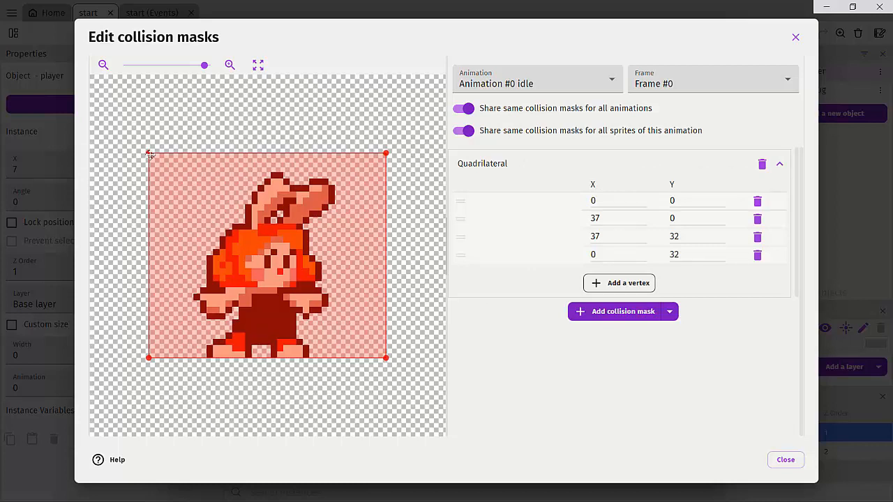
pyautogui.moveTo(149, 153); pyautogui.dragTo(245, 232)
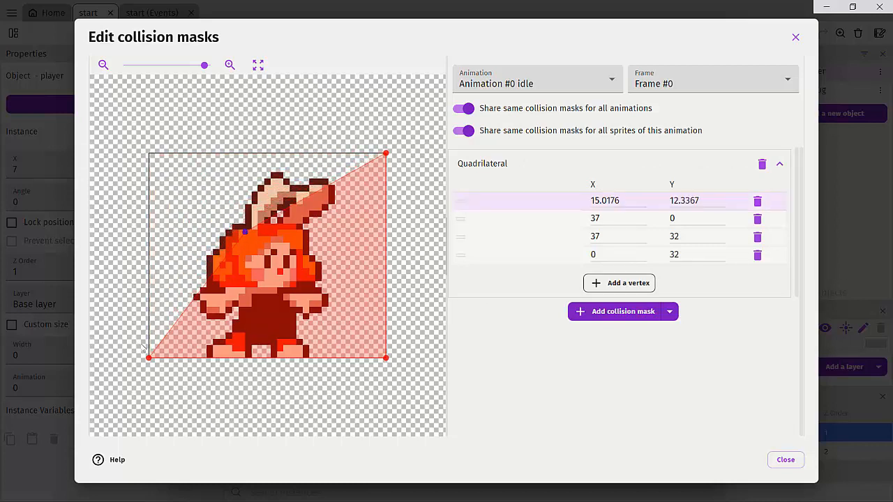
pyautogui.moveTo(149, 358); pyautogui.dragTo(222, 357)
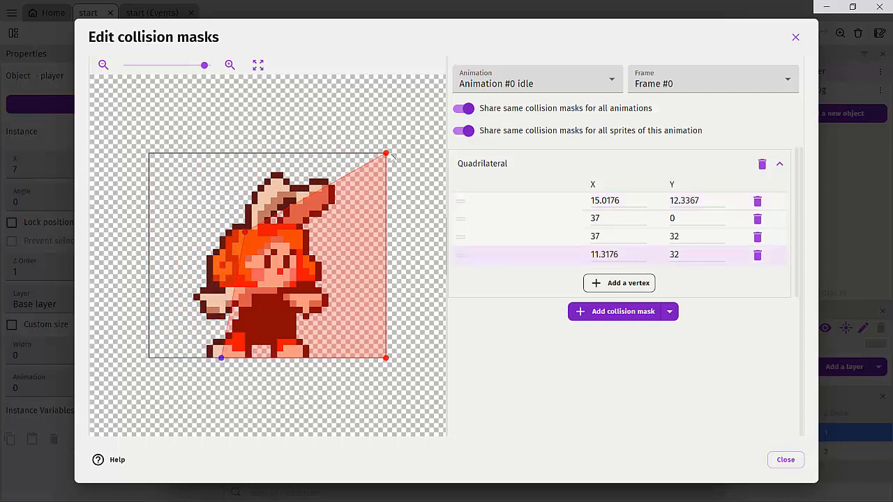
pyautogui.moveTo(385, 153); pyautogui.dragTo(303, 225)
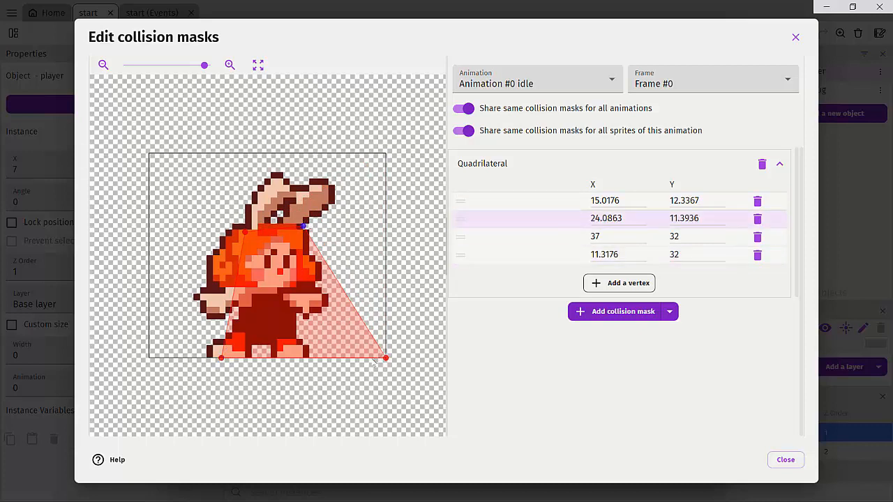
pyautogui.moveTo(385, 358); pyautogui.dragTo(300, 358)
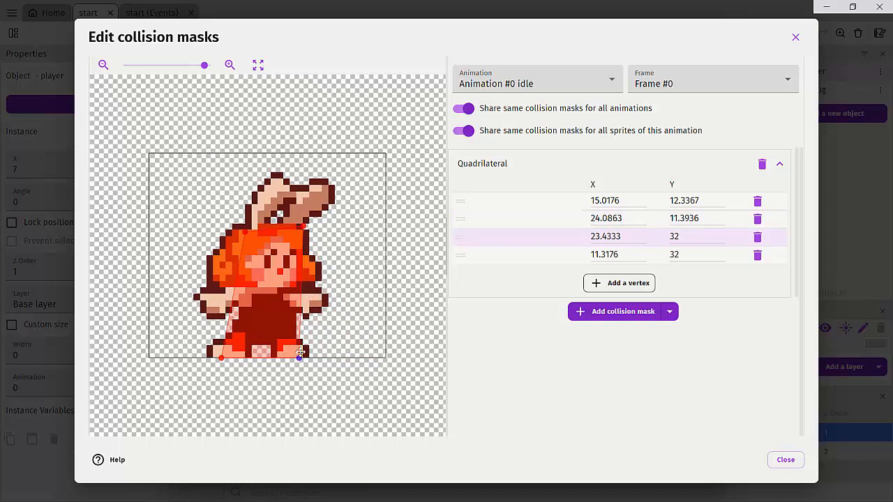
pyautogui.moveTo(301, 228); pyautogui.dragTo(304, 222)
pyautogui.moveTo(245, 228); pyautogui.dragTo(245, 222)
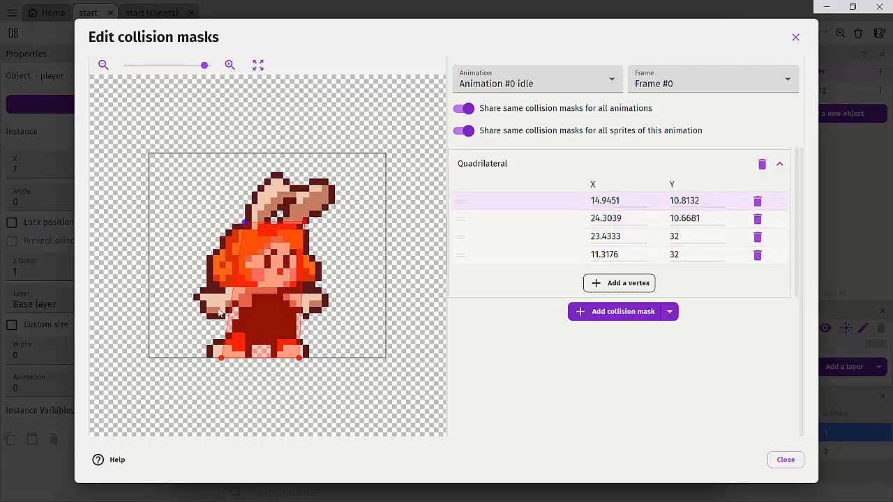
# - Check how the player's custom collision mask fits the sprite on idle frames #1 and #3
pyautogui.moveTo(200, 66); pyautogui.dragTo(235, 66)
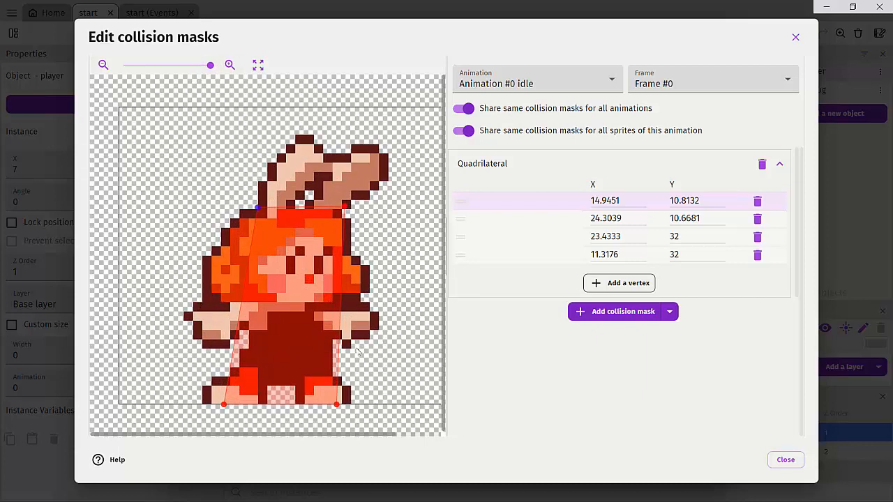
pyautogui.click(679, 84)
pyautogui.click(665, 111)
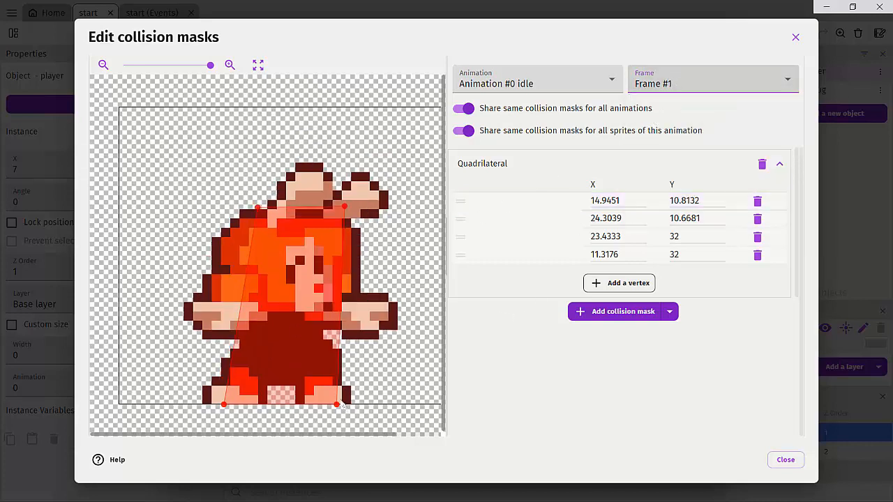
pyautogui.click(693, 88)
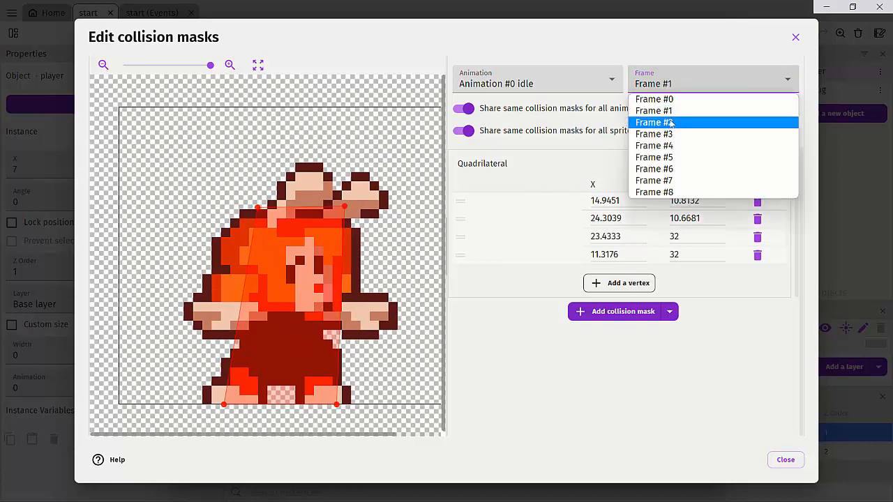
pyautogui.click(669, 134)
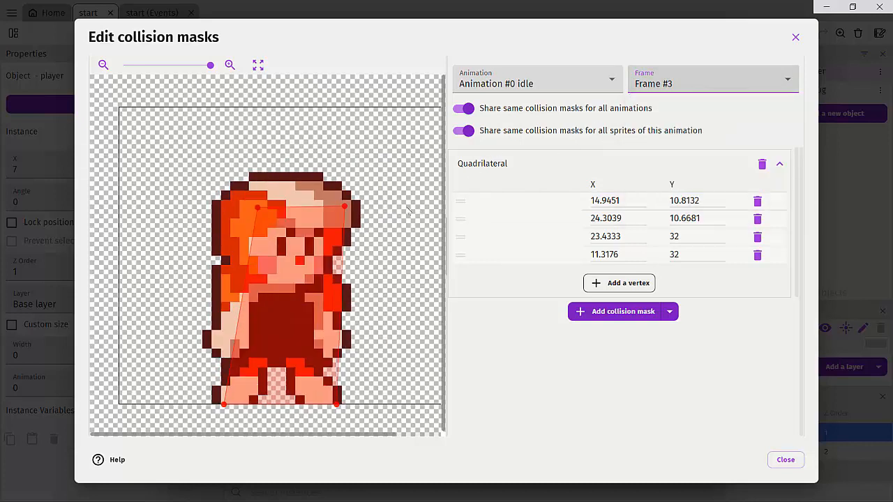
# - On idle frame #4, move the mask's upper-left vertex outward to about X 11.3, Y 11.3
pyautogui.click(680, 84)
pyautogui.click(673, 146)
pyautogui.moveTo(256, 212); pyautogui.dragTo(223, 211)
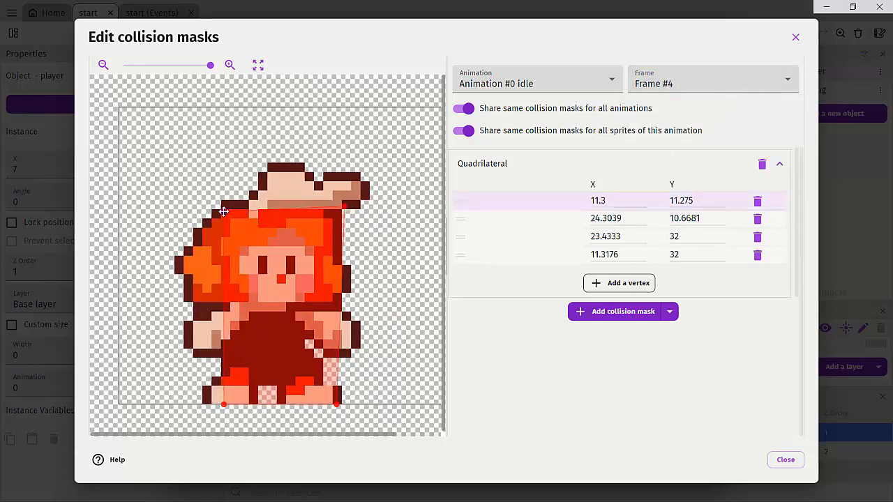
# - On idle frame #5, move the mask's upper vertices to about (22.9, 11.3) and (10, 11.3), and its lower-left vertex to about (10.1, 31.8)
pyautogui.click(644, 85)
pyautogui.click(660, 159)
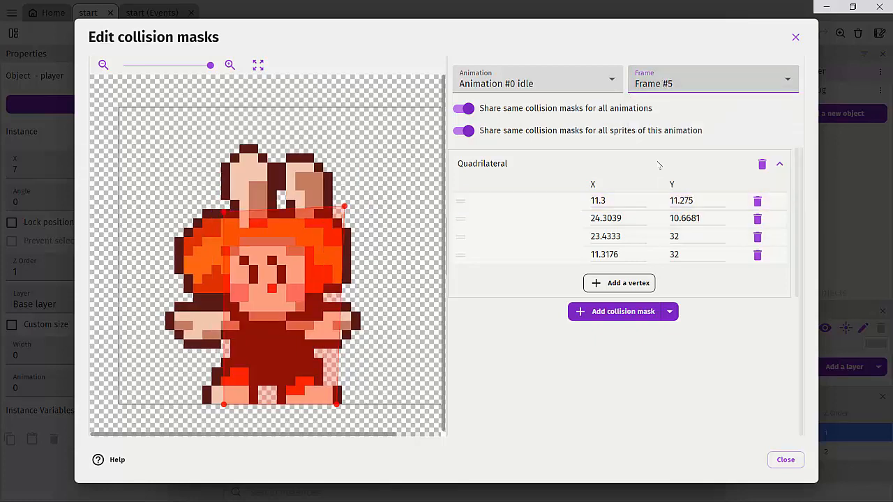
pyautogui.moveTo(344, 206); pyautogui.dragTo(330, 212)
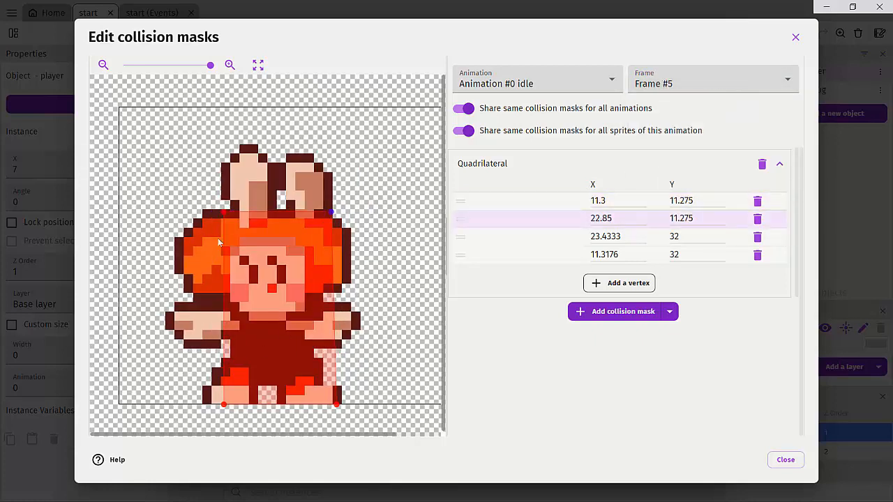
pyautogui.moveTo(223, 212); pyautogui.dragTo(209, 212)
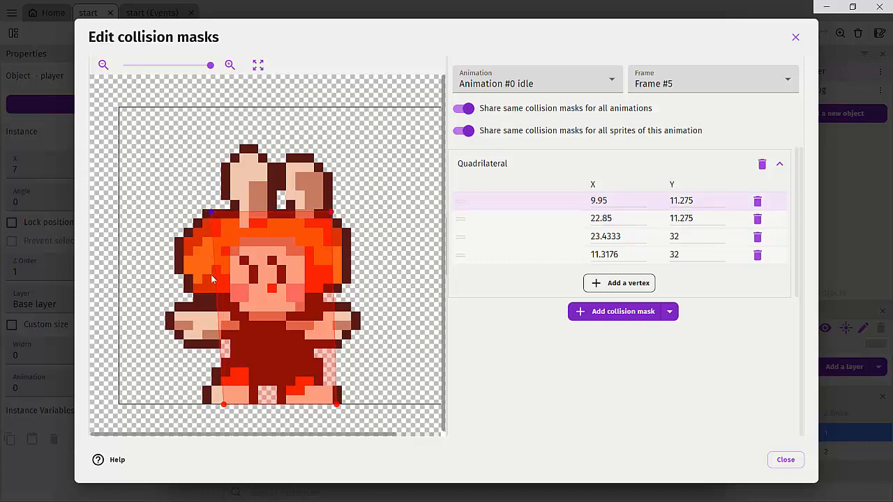
pyautogui.moveTo(224, 403); pyautogui.dragTo(211, 403)
# - Check the mask's fit on idle frames #6, #7 and #8, then close the mask editor and apply the player's changes
pyautogui.click(722, 84)
pyautogui.click(675, 172)
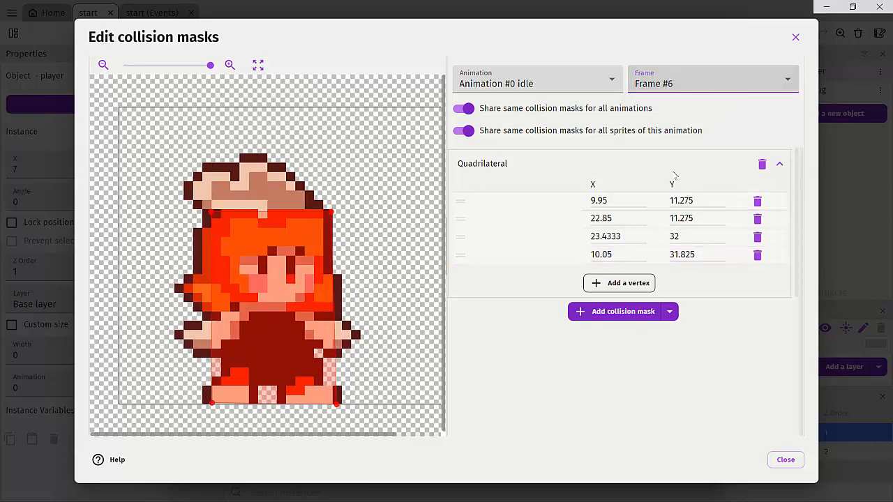
pyautogui.click(672, 84)
pyautogui.click(656, 180)
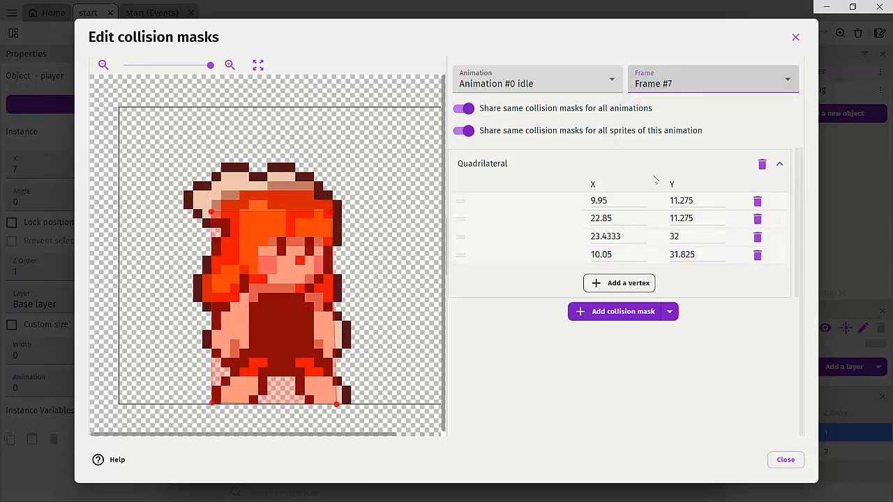
pyautogui.click(660, 90)
pyautogui.click(650, 193)
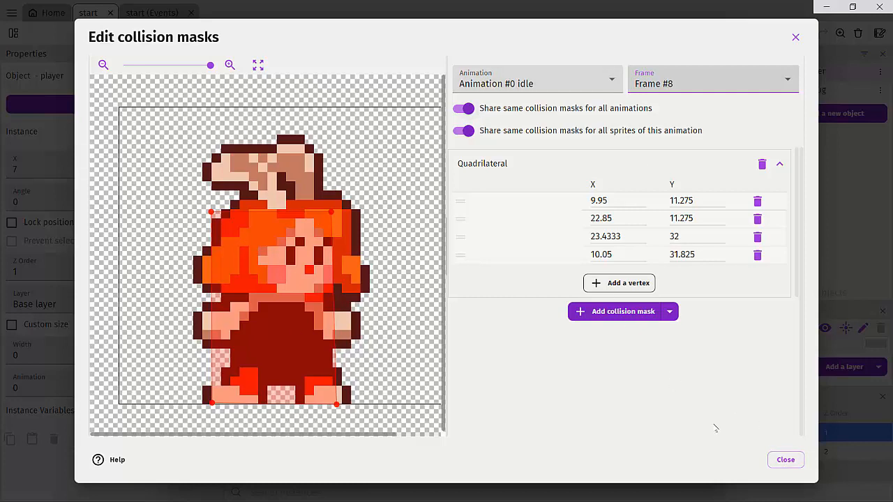
pyautogui.click(796, 38)
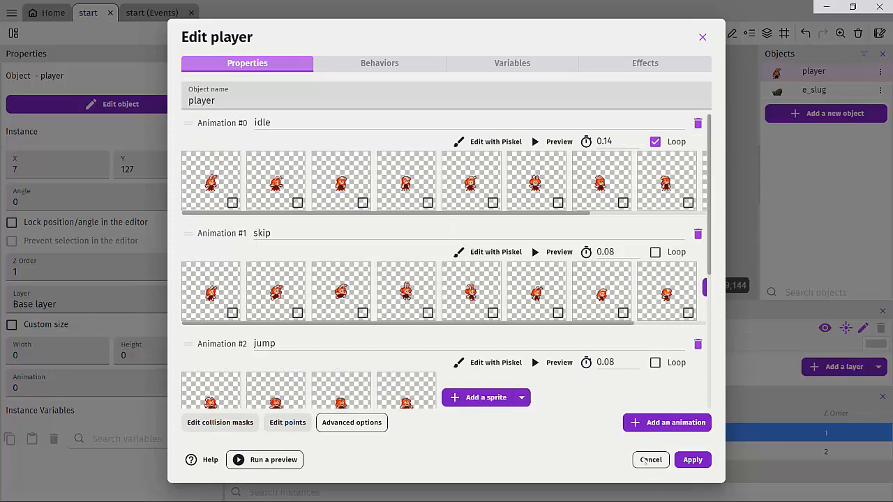
pyautogui.click(692, 460)
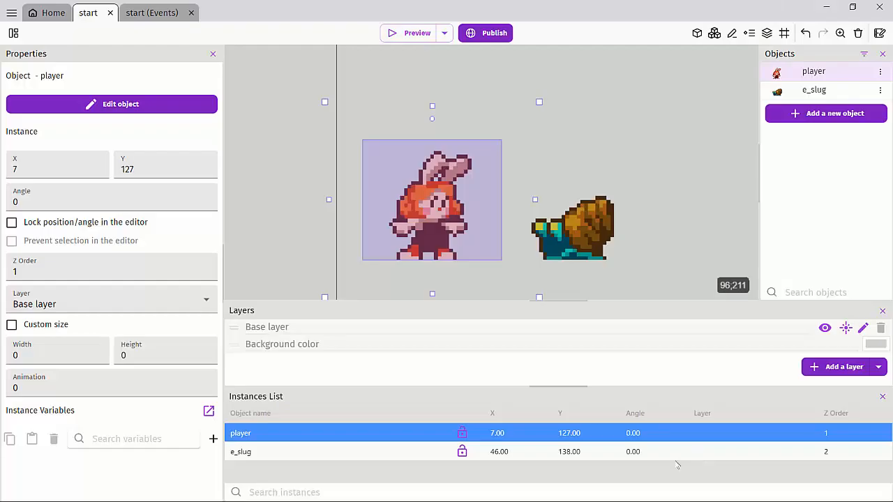
# - Reopen the player's collision masks and check the fit on frame #0 of the skip animation
pyautogui.doubleClick(773, 76)
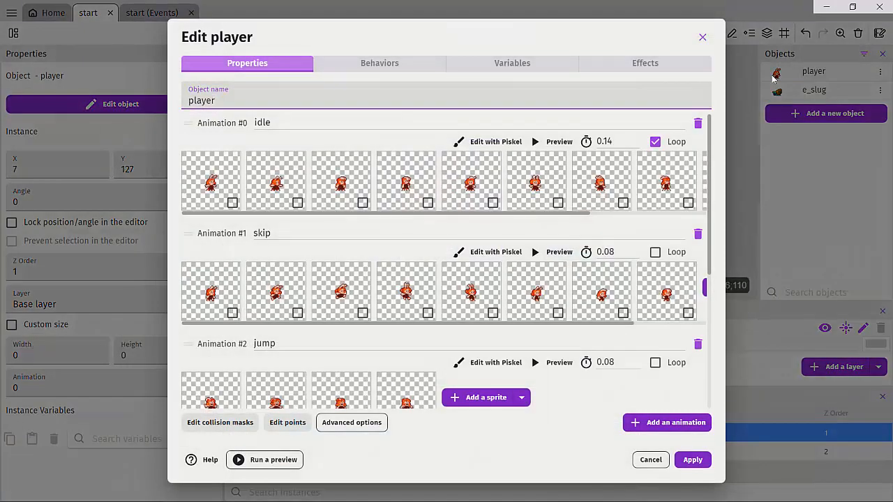
pyautogui.click(218, 422)
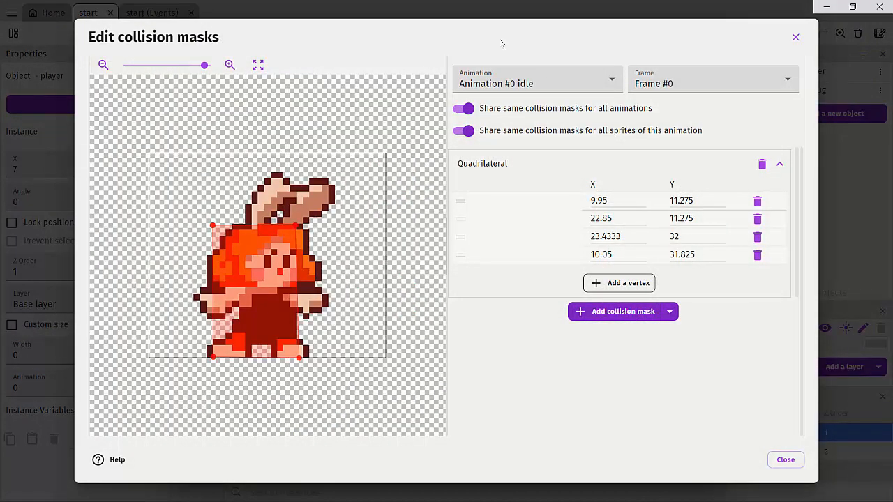
pyautogui.click(514, 95)
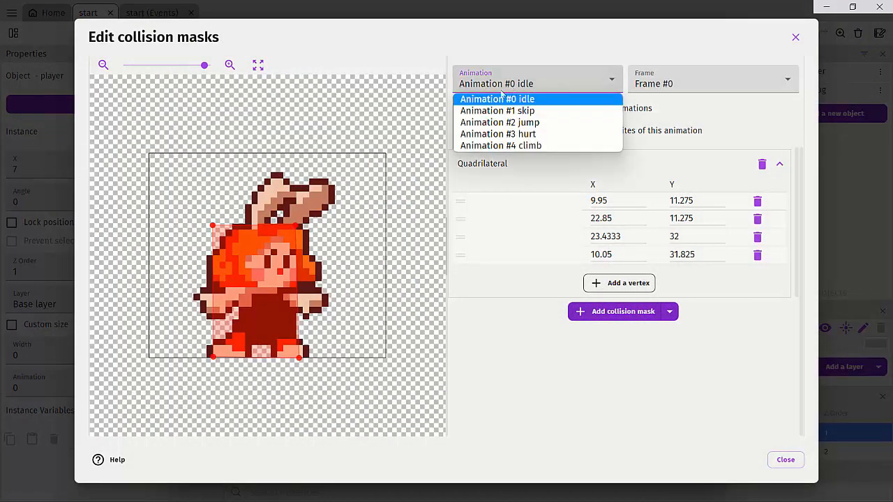
pyautogui.click(532, 112)
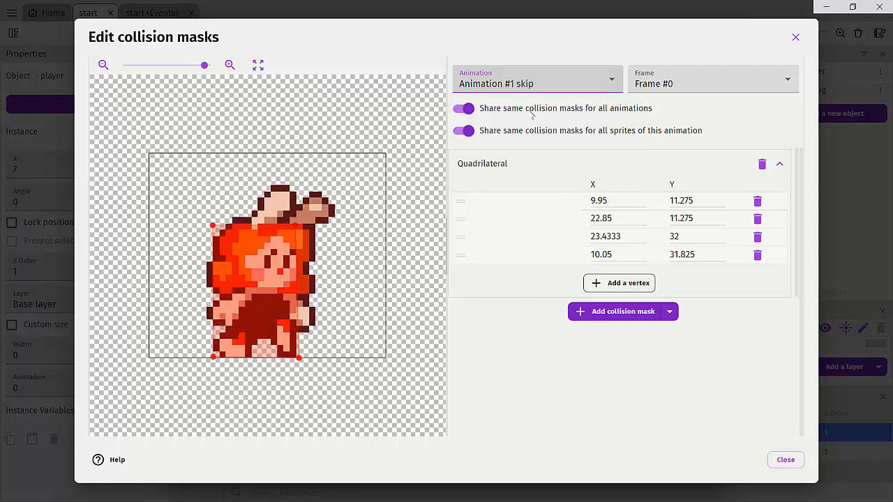
# - On hurt frame #0, move the mask's upper-left vertex to about (12.3, 11.2) and its lower vertices to about (23.2, 29.5) and (11, 29.5)
pyautogui.click(535, 95)
pyautogui.click(529, 136)
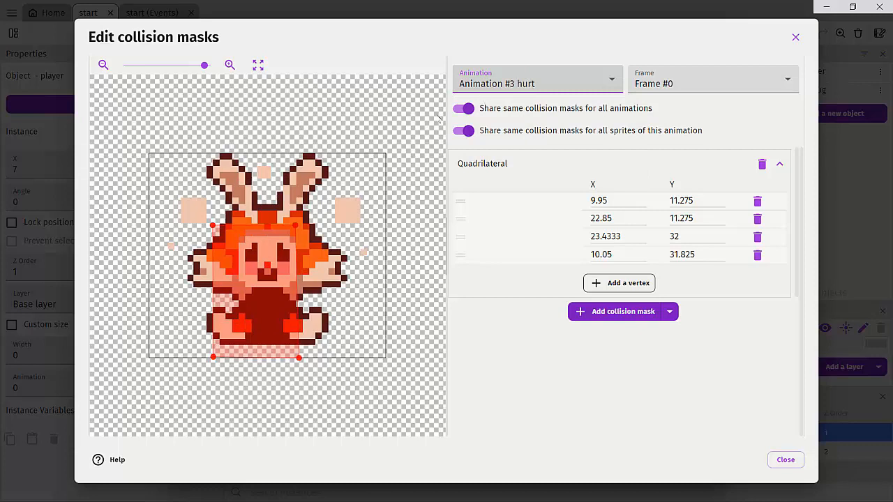
pyautogui.moveTo(213, 225); pyautogui.dragTo(227, 225)
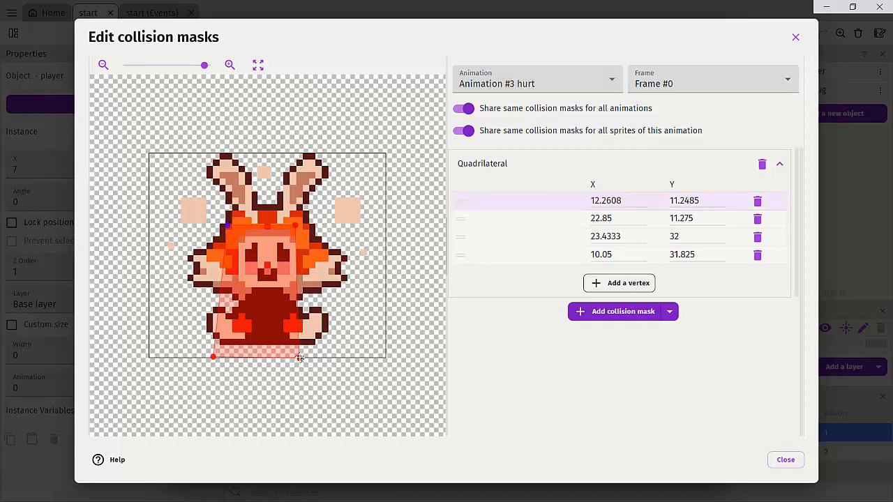
pyautogui.moveTo(299, 358); pyautogui.dragTo(297, 342)
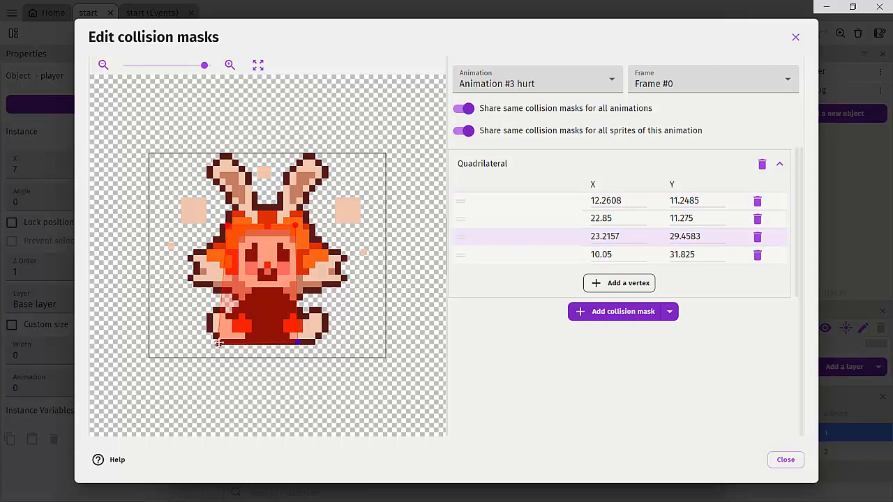
pyautogui.moveTo(218, 343); pyautogui.dragTo(219, 342)
# - Check how the adjusted collision mask fits the player on frame #1 of the hurt animation
pyautogui.click(530, 85)
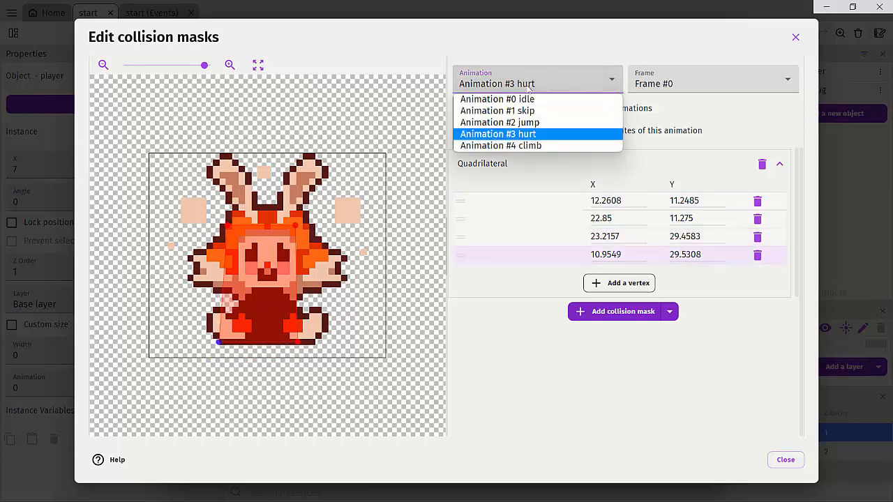
pyautogui.click(532, 134)
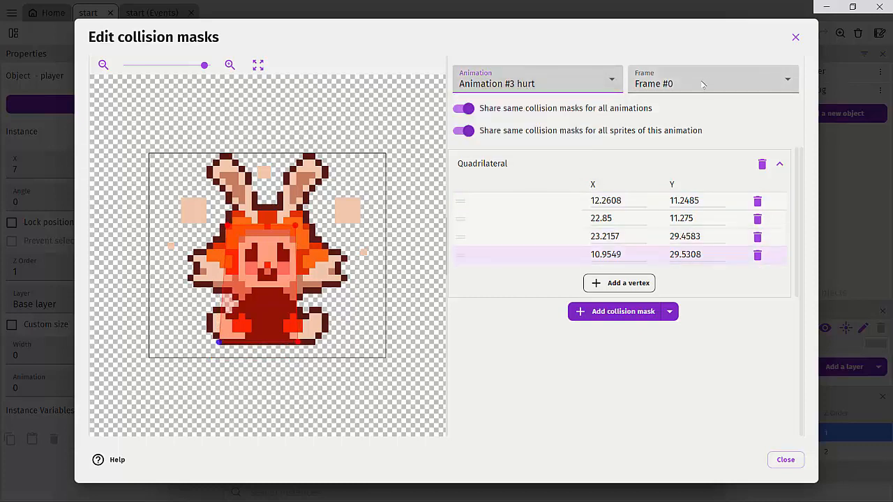
pyautogui.click(704, 84)
pyautogui.click(688, 109)
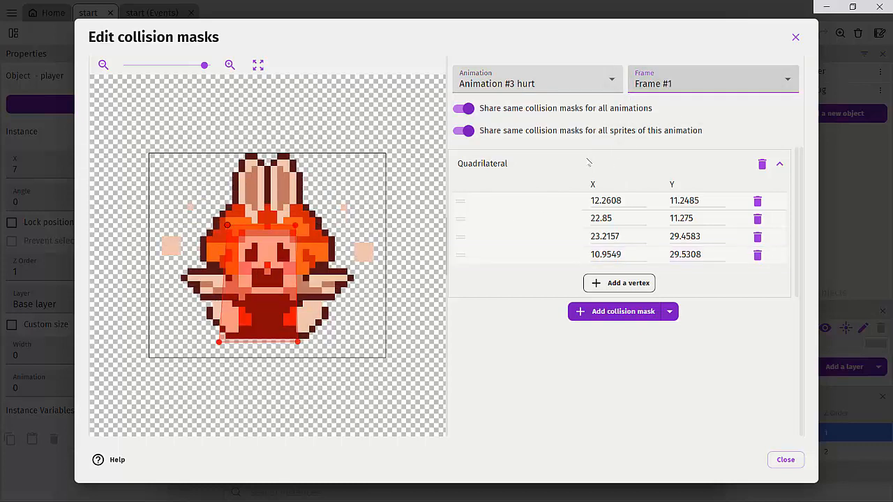
# - Check the mask's fit on climb frames #0 through #3, then close the mask editor and apply the player's changes
pyautogui.click(553, 84)
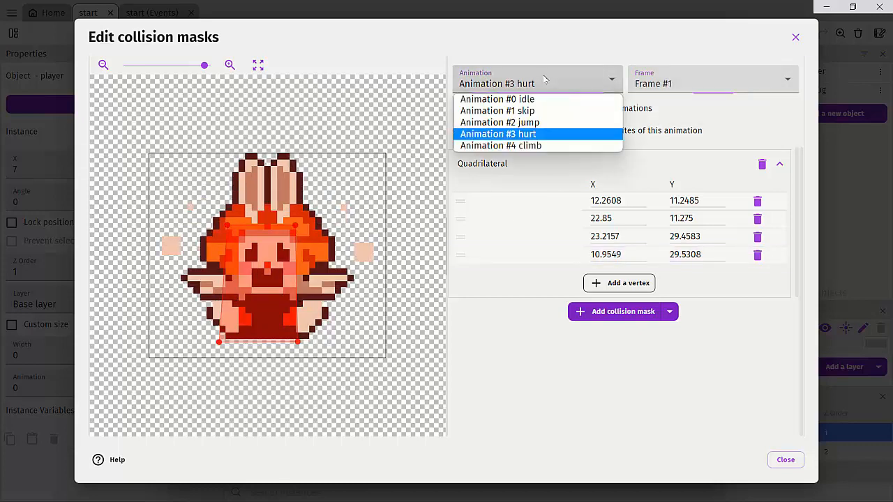
pyautogui.click(531, 145)
pyautogui.click(652, 83)
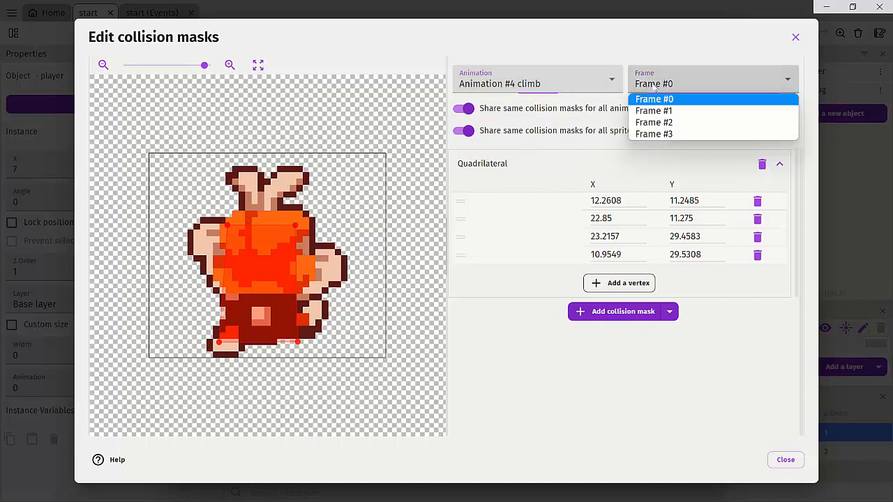
pyautogui.click(651, 110)
pyautogui.click(656, 83)
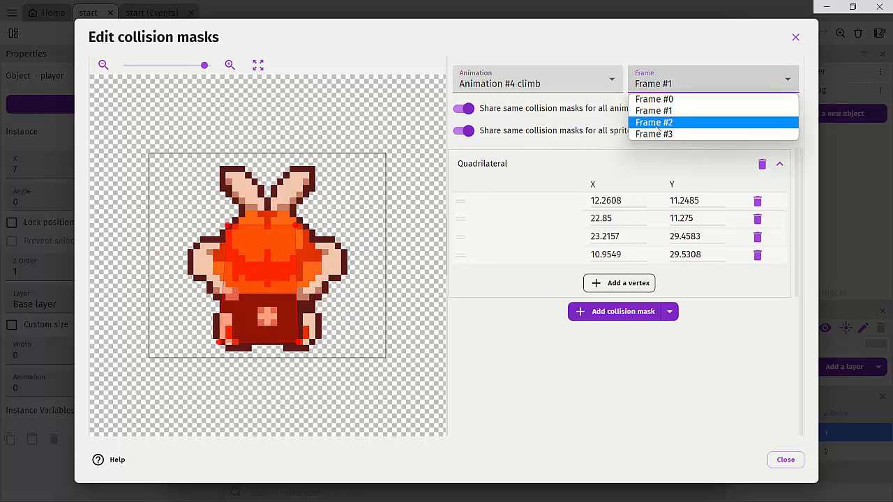
pyautogui.click(655, 123)
pyautogui.click(660, 84)
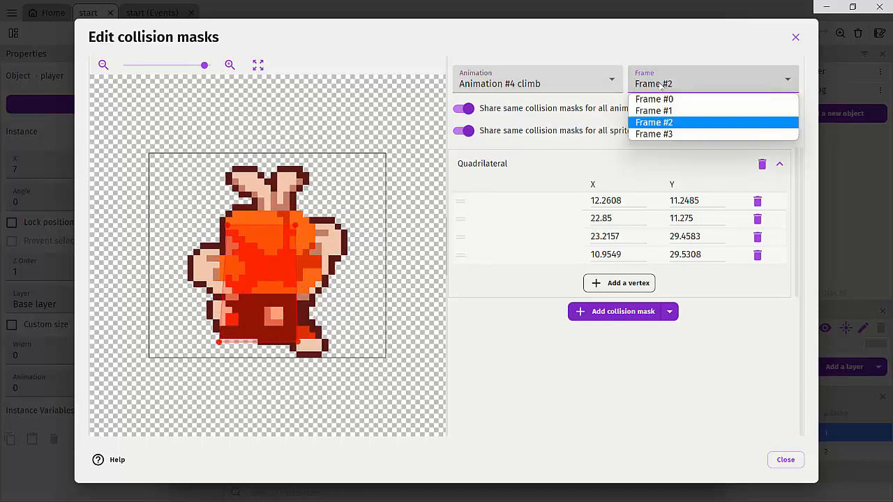
pyautogui.click(663, 134)
pyautogui.click(795, 37)
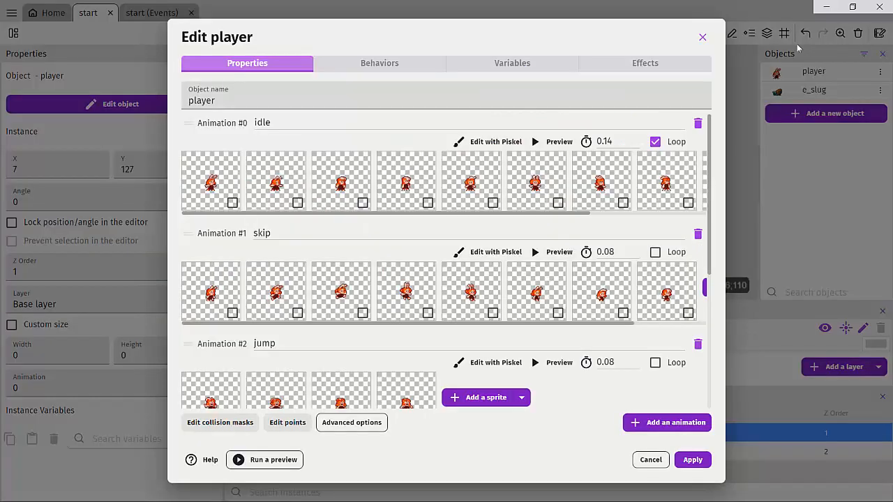
pyautogui.click(700, 463)
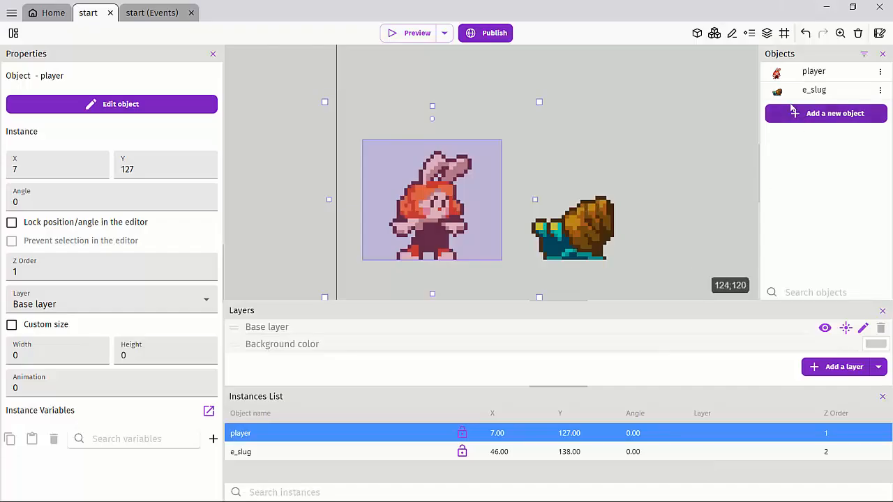
# - Give e_slug a custom quadrilateral collision mask with vertices at about (9.2, 10), (26.2, 3.2), (25.8, 20.9) and (8.2, 20.9)
pyautogui.doubleClick(780, 92)
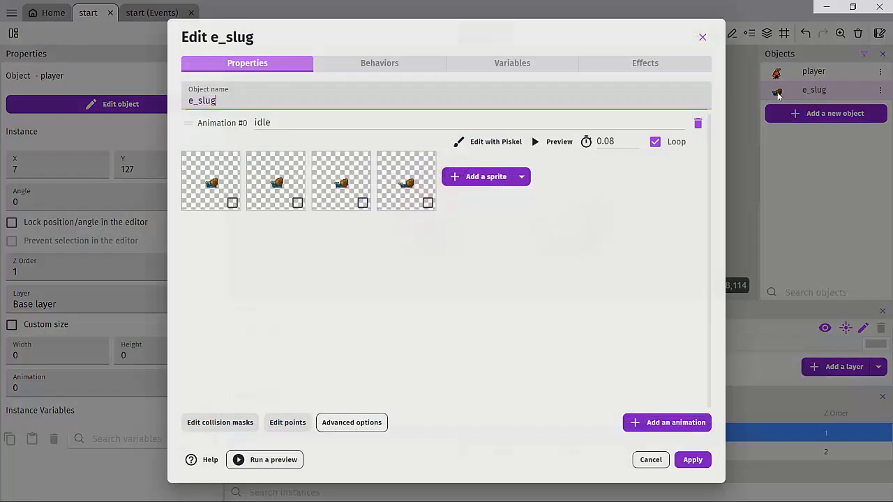
pyautogui.click(216, 421)
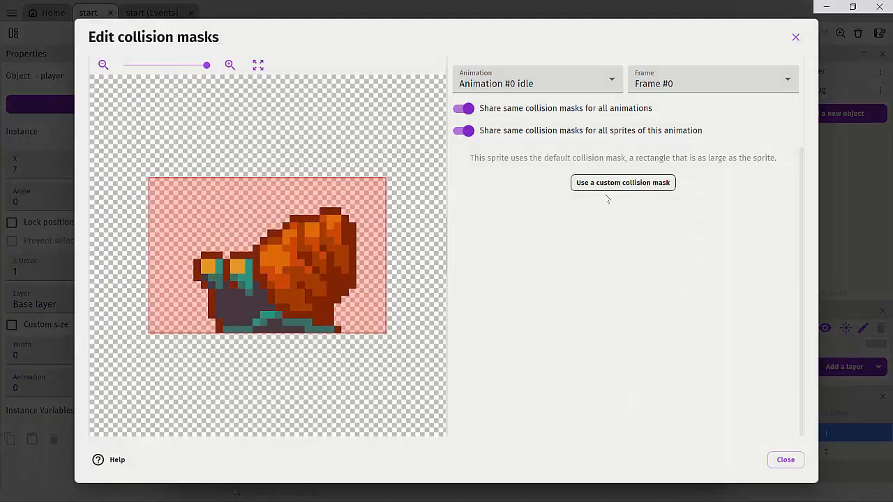
pyautogui.click(619, 183)
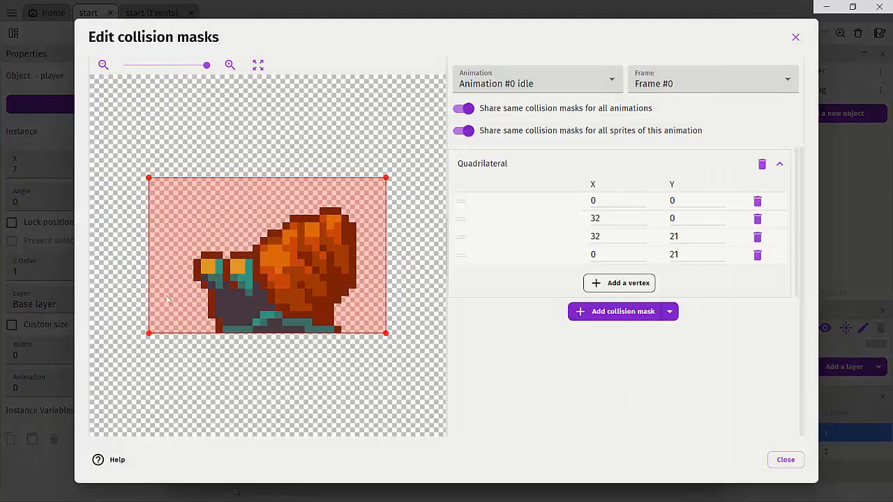
pyautogui.moveTo(150, 180); pyautogui.dragTo(216, 252)
pyautogui.moveTo(149, 333); pyautogui.dragTo(209, 333)
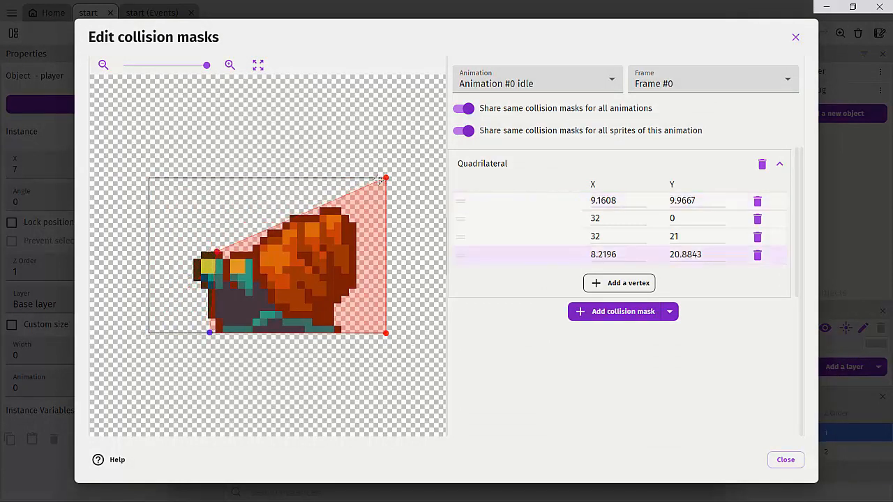
pyautogui.moveTo(386, 179); pyautogui.dragTo(342, 201)
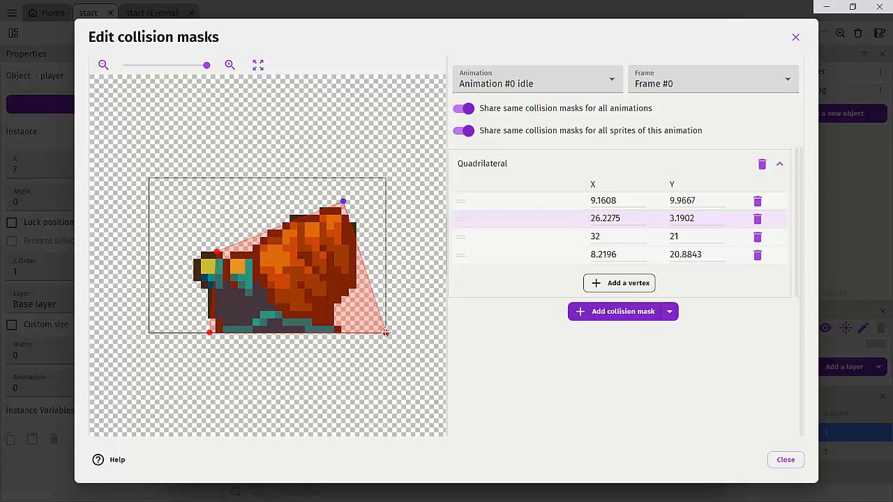
pyautogui.moveTo(386, 333); pyautogui.dragTo(340, 332)
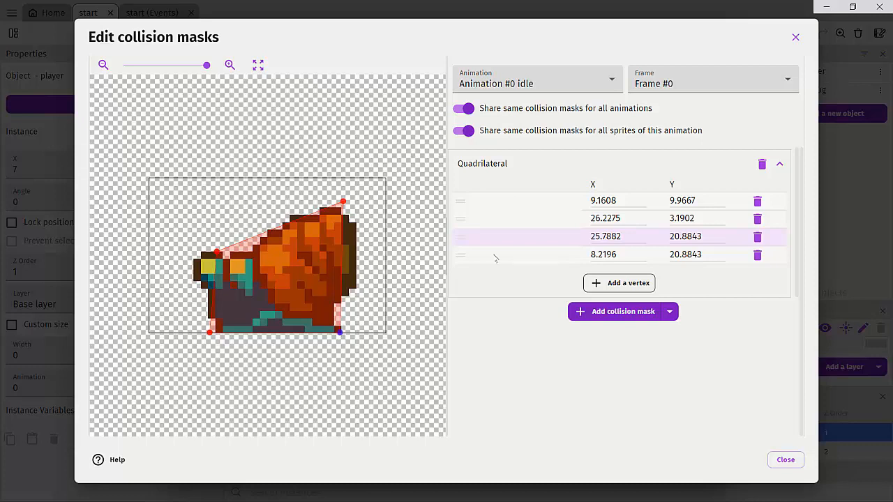
# - Add a fifth vertex to the slug's mask at about (6.1, 11.2) and move its first vertex to about (16.4, 8)
pyautogui.click(619, 282)
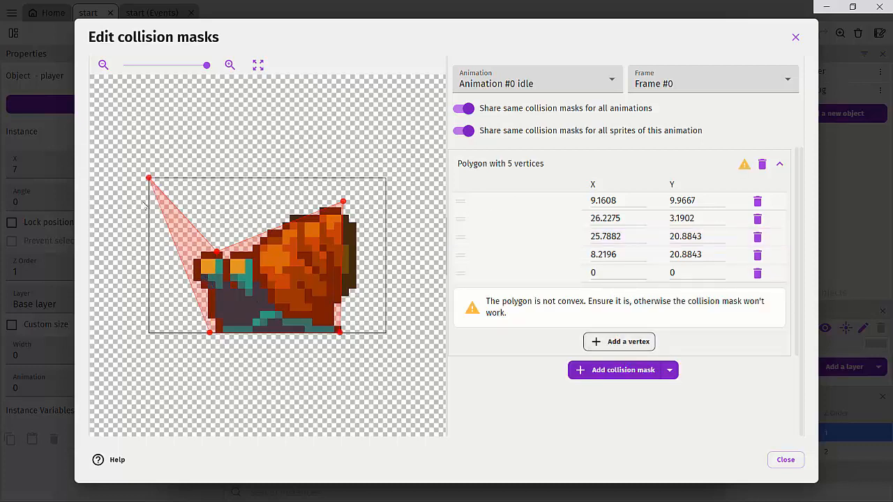
pyautogui.moveTo(148, 179); pyautogui.dragTo(189, 242)
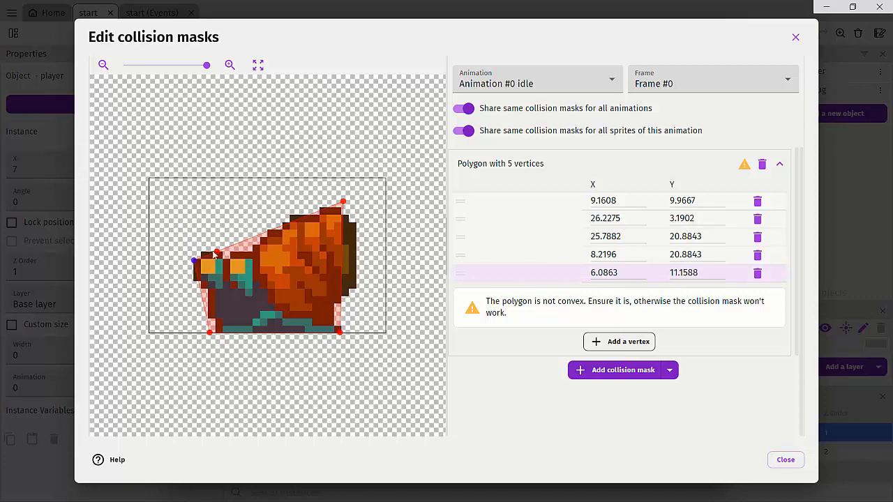
pyautogui.moveTo(217, 252); pyautogui.dragTo(270, 237)
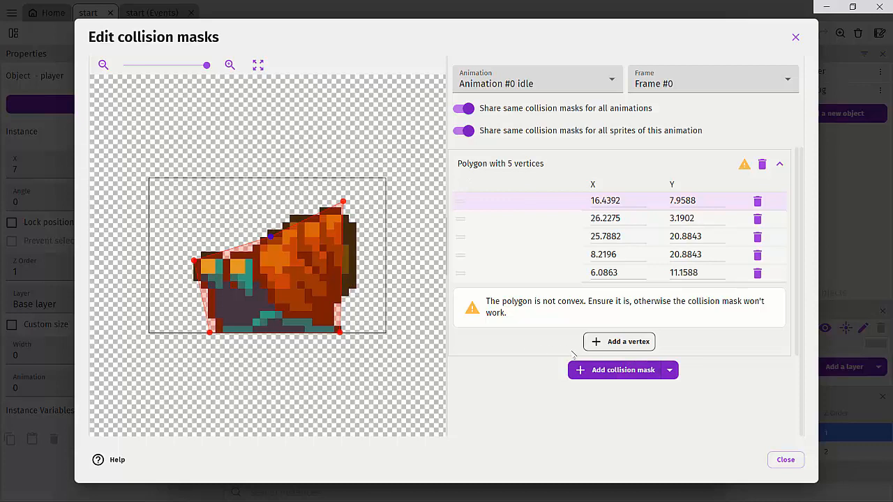
# - Add a second quadrilateral collision mask to the slug, nudge the polygon's first vertex slightly up and left, and close the mask editor
pyautogui.click(590, 371)
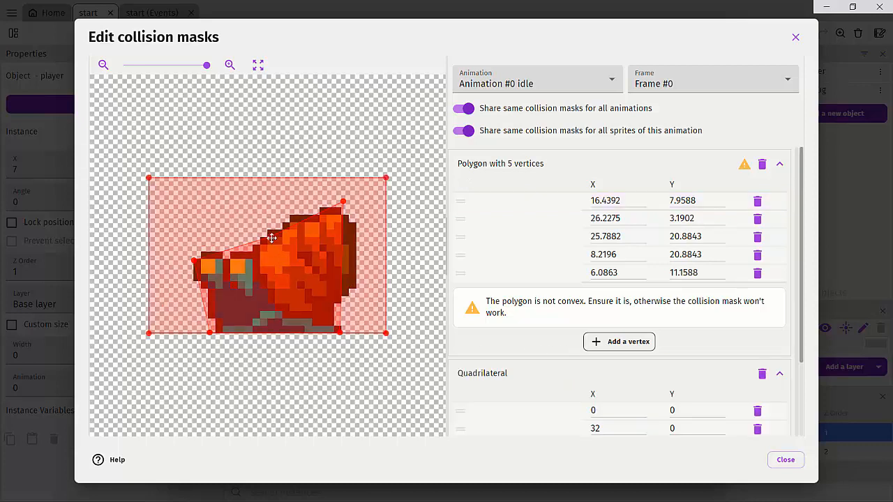
pyautogui.moveTo(271, 237); pyautogui.dragTo(269, 234)
pyautogui.click(785, 459)
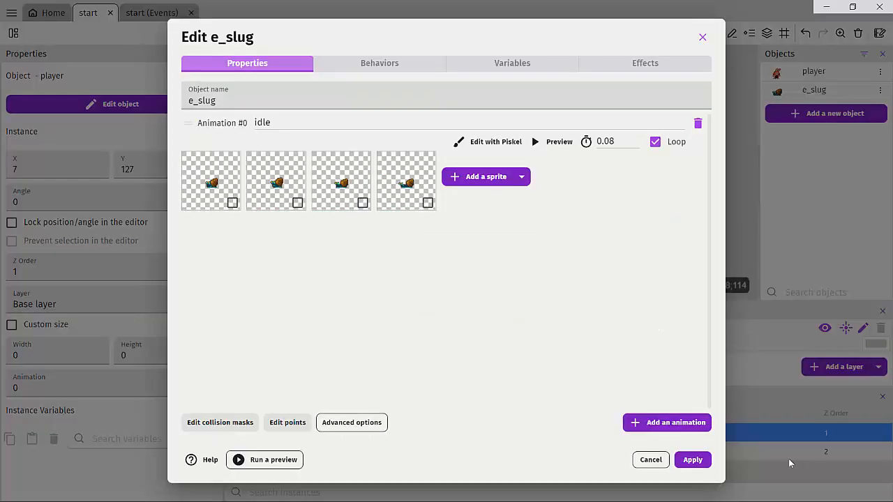
# - Delete the second quadrilateral from e_slug's collision masks and add a sixth vertex to the polygon at about (13.9, 10.2)
pyautogui.click(215, 423)
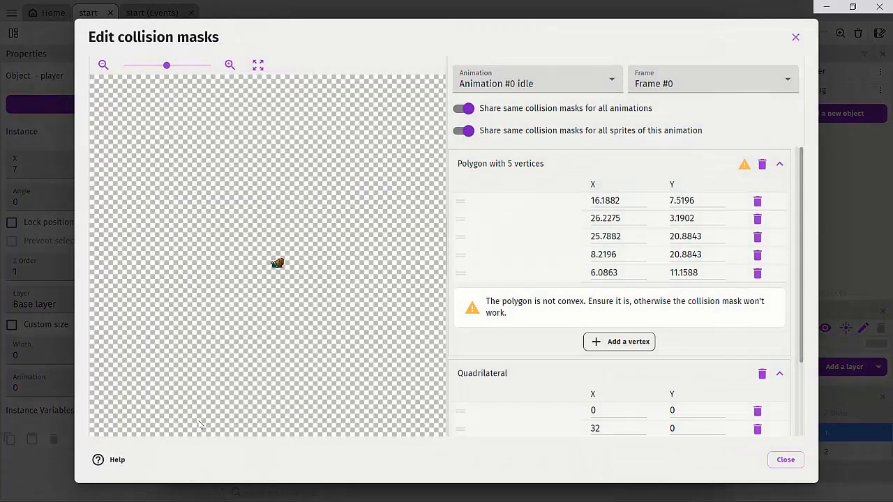
pyautogui.click(762, 375)
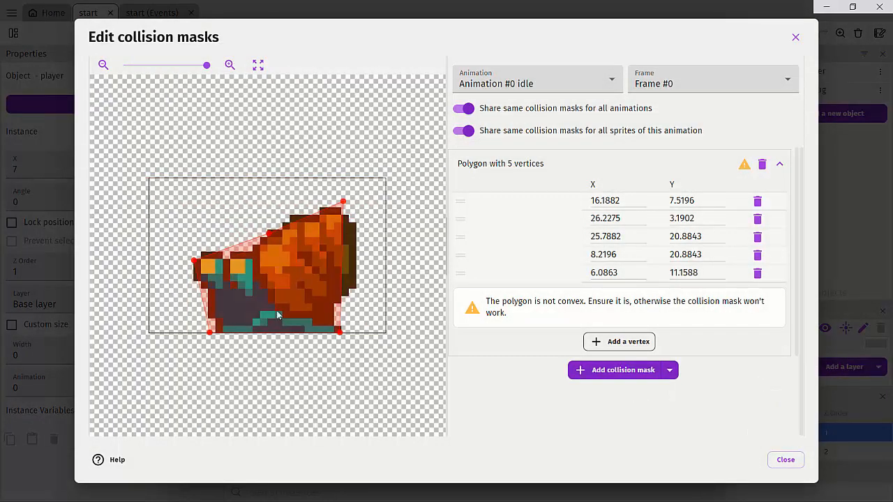
pyautogui.click(612, 342)
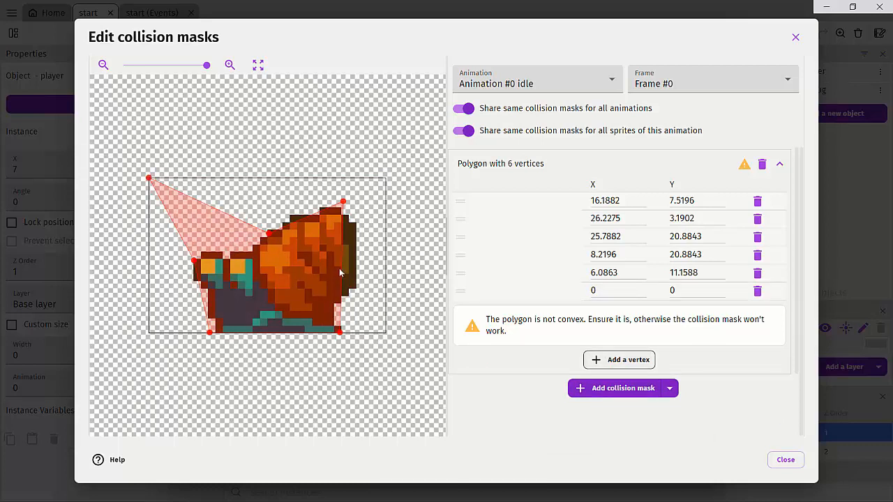
pyautogui.moveTo(149, 178); pyautogui.dragTo(252, 254)
# - Move the slug polygon's first vertex to about (25.1, 5.3) and its second vertex to about (25.7, 11.8)
pyautogui.moveTo(282, 226); pyautogui.dragTo(295, 222)
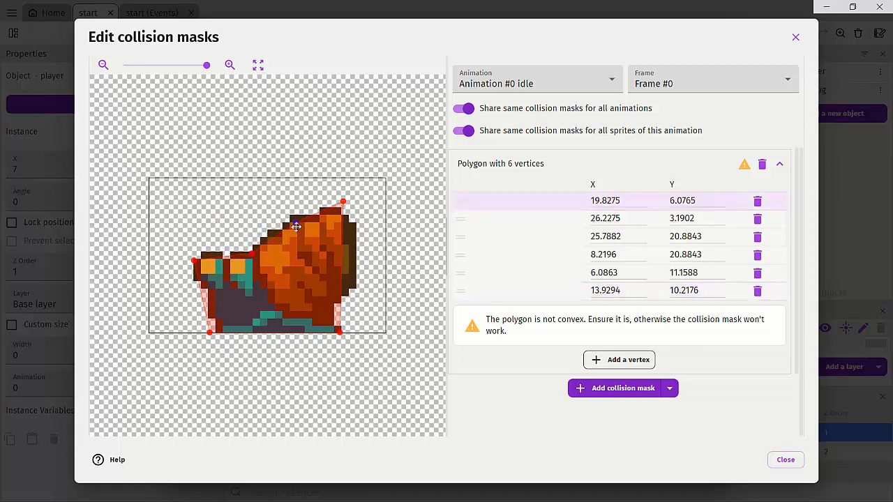
pyautogui.moveTo(345, 207); pyautogui.dragTo(338, 266)
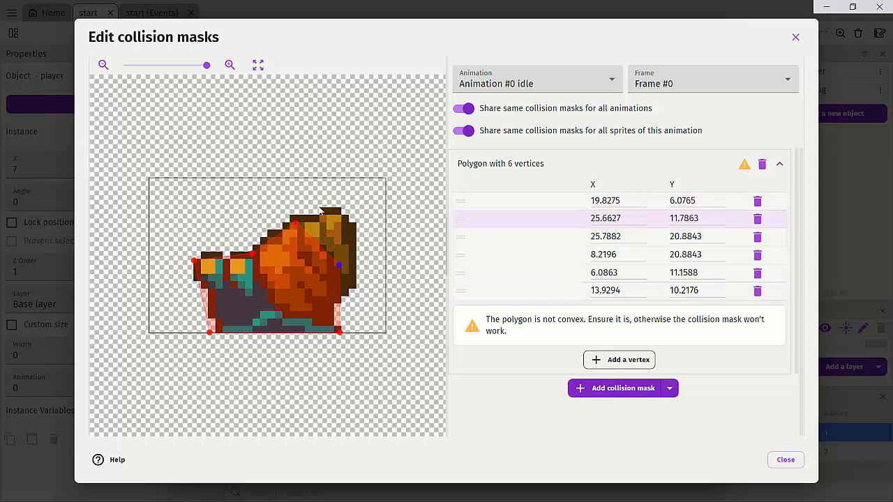
pyautogui.moveTo(294, 222); pyautogui.dragTo(336, 217)
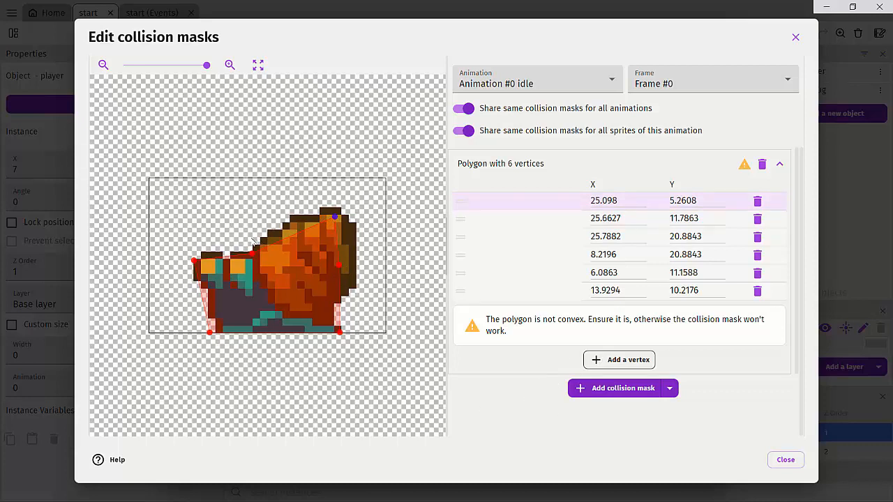
# - On Frame #1, move mask vertices one, two, four, five and six to about (26.1, 4.1), (27.4, 11.4), (11.4, 20.8), (9.3, 10.2) and (17.1, 6.1)
pyautogui.click(659, 86)
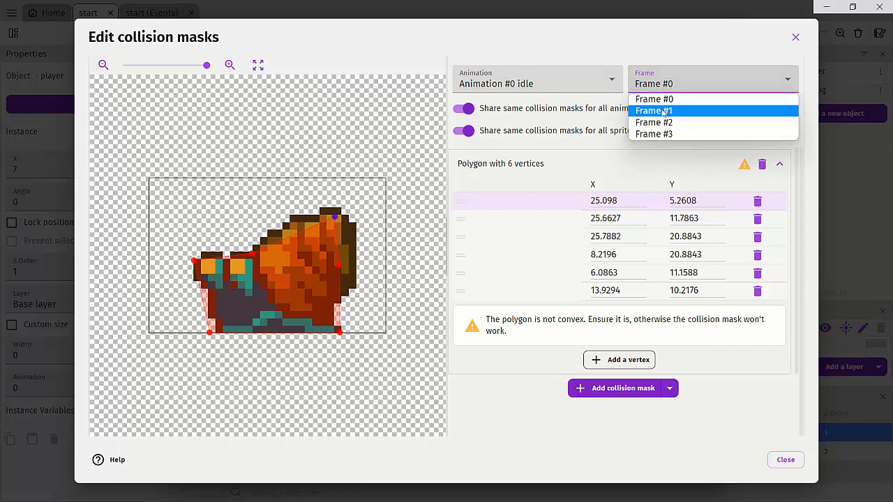
pyautogui.click(663, 110)
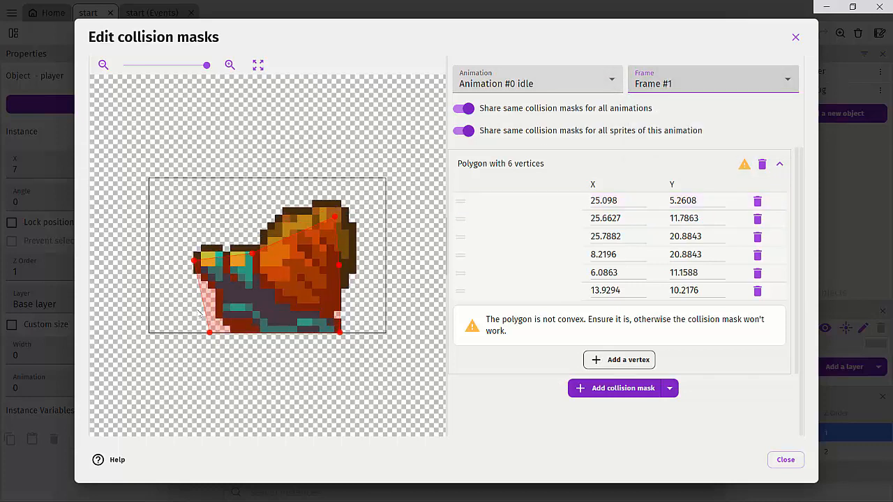
pyautogui.moveTo(194, 260); pyautogui.dragTo(217, 256)
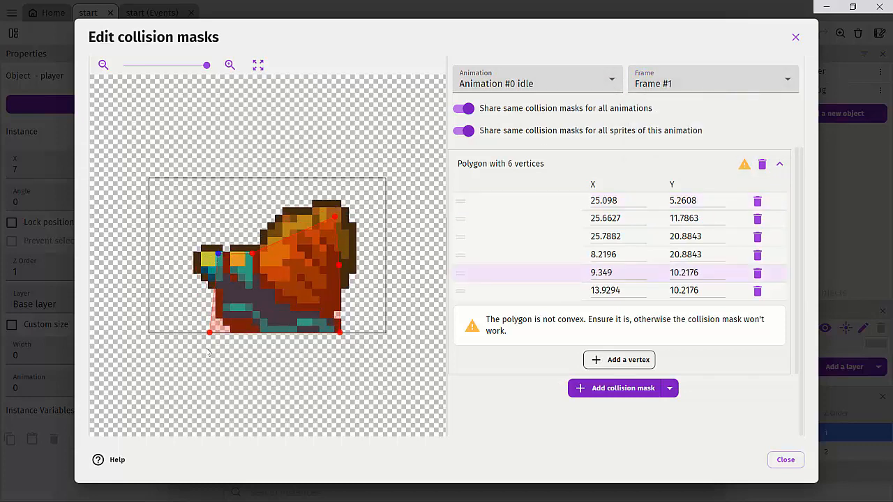
pyautogui.moveTo(209, 332); pyautogui.dragTo(233, 333)
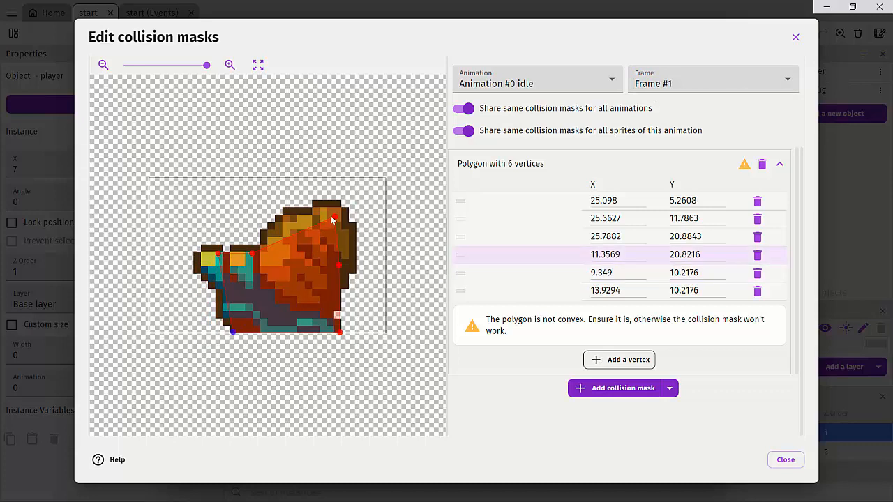
pyautogui.moveTo(335, 218); pyautogui.dragTo(342, 208)
pyautogui.moveTo(255, 250); pyautogui.dragTo(276, 222)
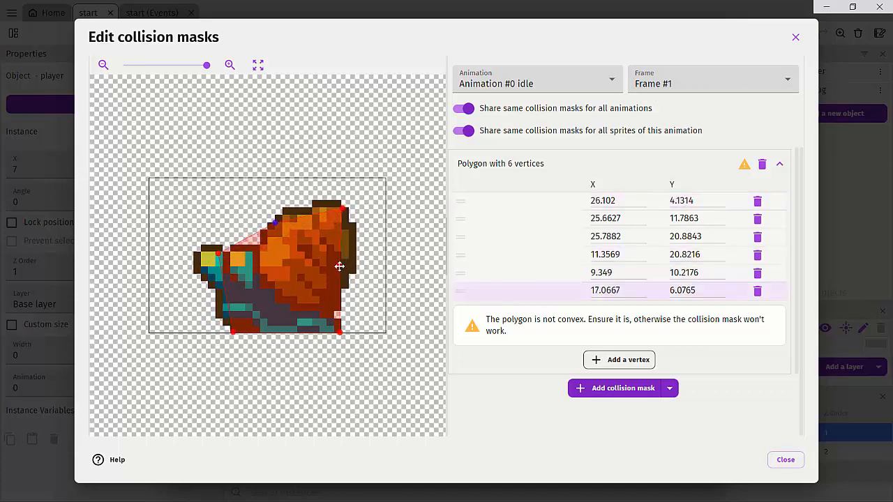
pyautogui.moveTo(339, 265); pyautogui.dragTo(351, 263)
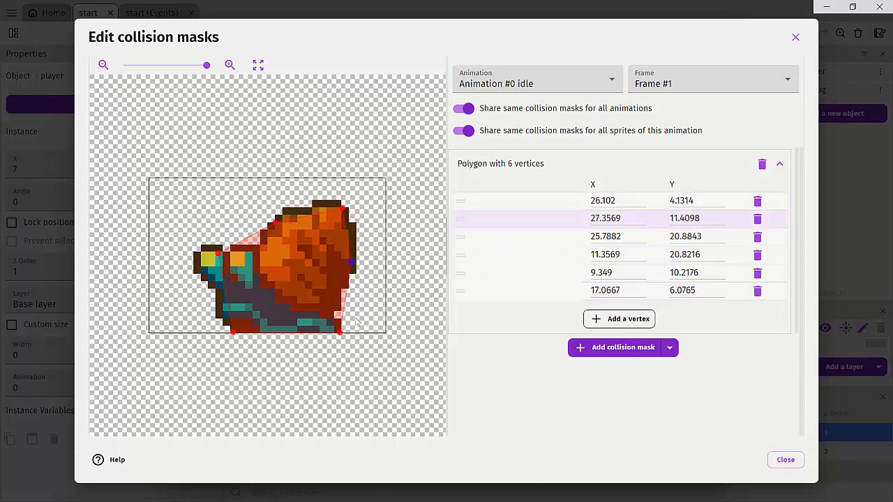
# - On Frame #2, move mask vertices one, four, five and six to about (25.3, 6.2), (8.8, 21), (5.1, 12.1) and (16.8, 9.8)
pyautogui.click(648, 89)
pyautogui.click(655, 123)
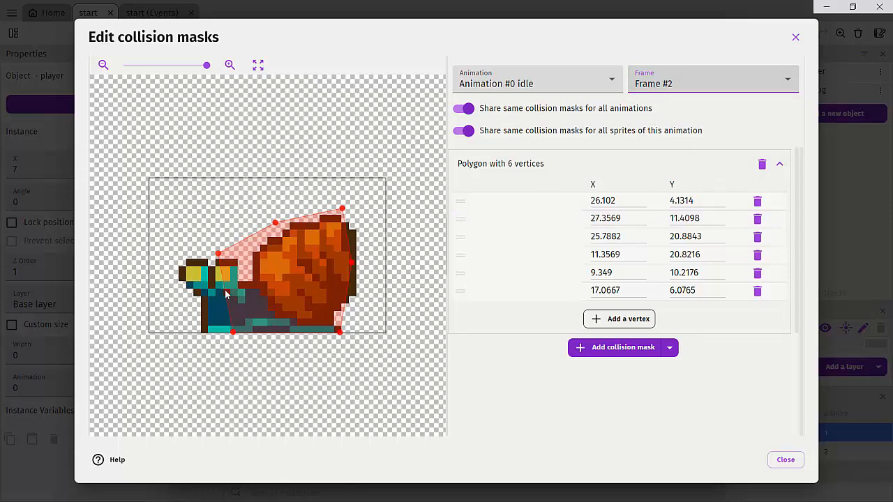
pyautogui.moveTo(219, 254); pyautogui.dragTo(187, 268)
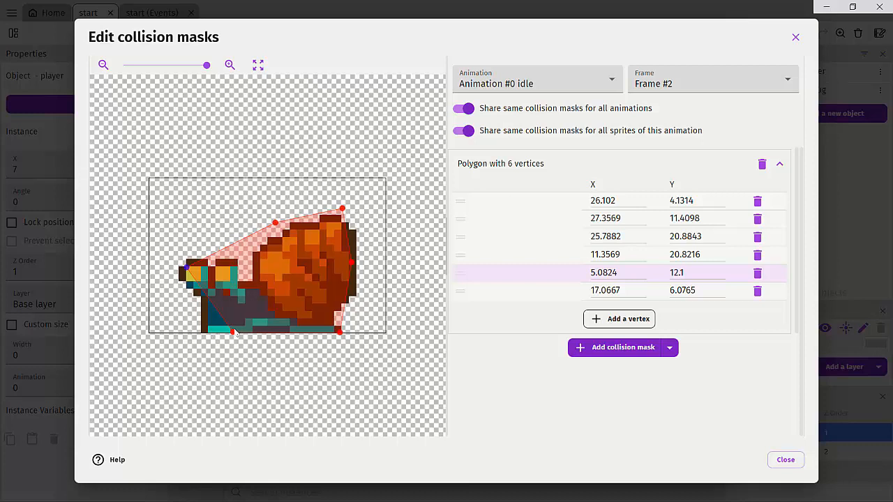
pyautogui.moveTo(232, 333); pyautogui.dragTo(214, 332)
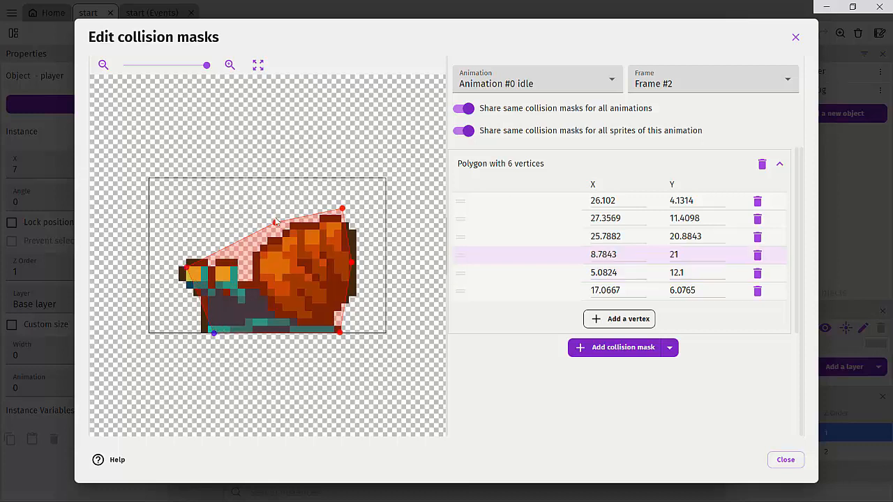
pyautogui.moveTo(276, 222); pyautogui.dragTo(273, 249)
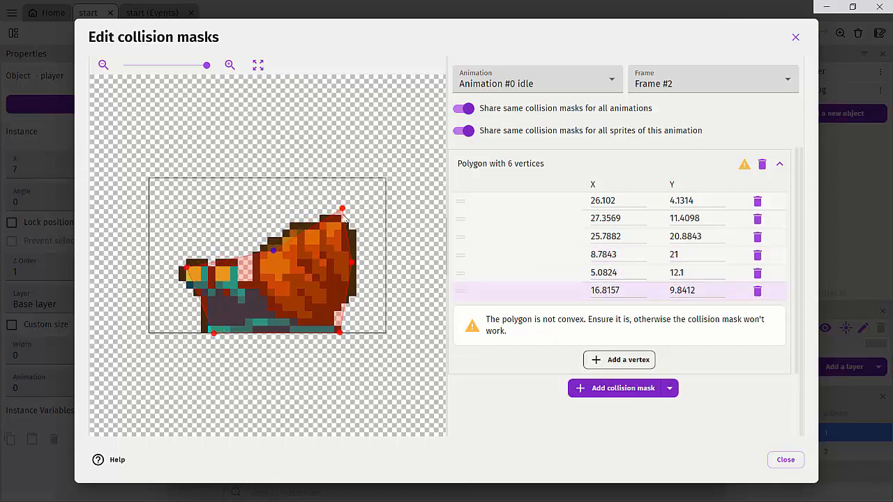
pyautogui.moveTo(342, 209); pyautogui.dragTo(337, 224)
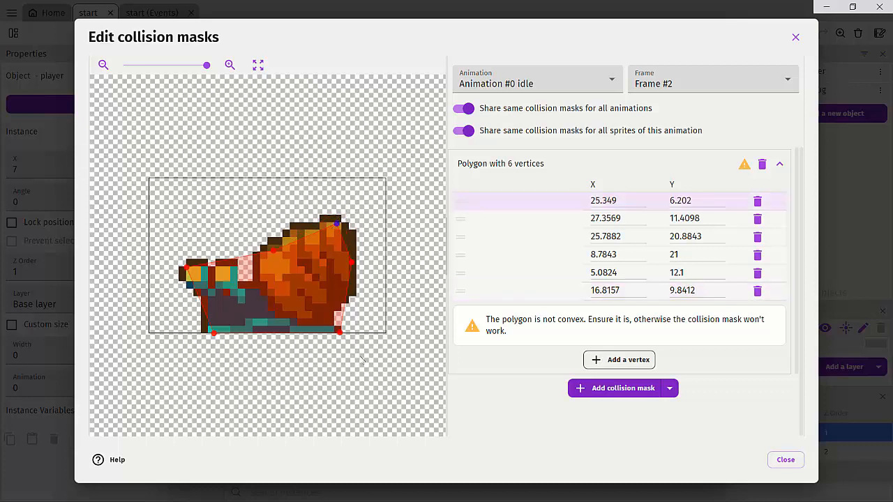
# - On Frame #3, move vertices five and six to about (3.6, 12.9) and (14.8, 15.2), and add a seventh at about (17.4, 9)
pyautogui.click(726, 78)
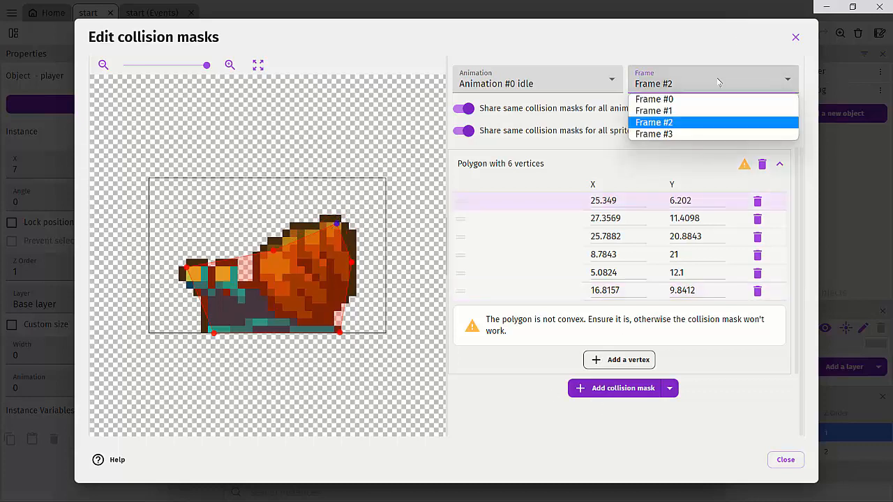
pyautogui.click(682, 133)
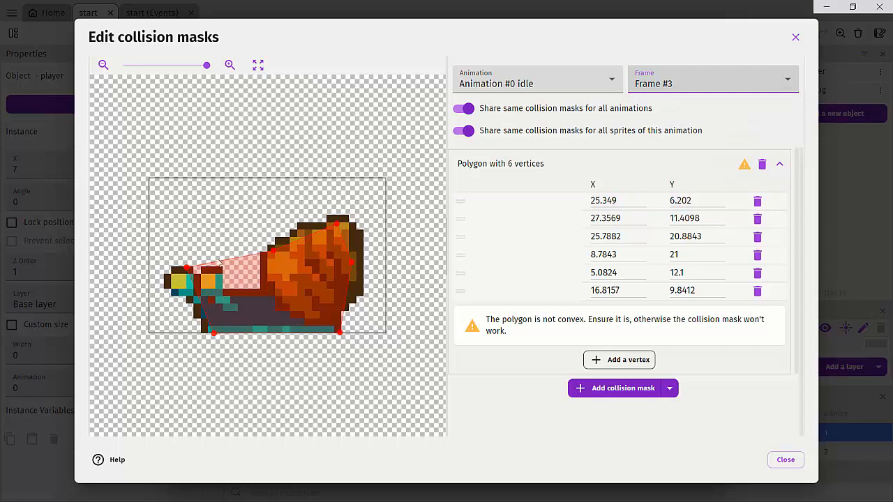
pyautogui.moveTo(272, 252); pyautogui.dragTo(252, 290)
pyautogui.moveTo(187, 268); pyautogui.dragTo(176, 273)
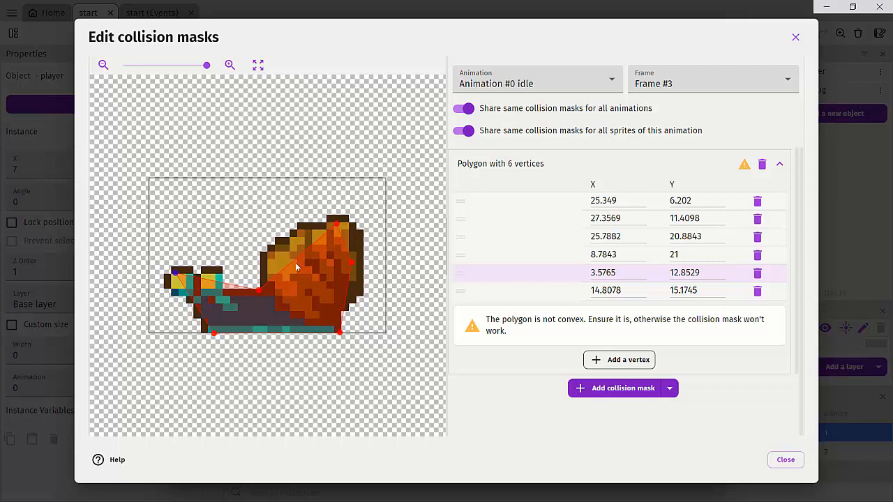
pyautogui.click(618, 359)
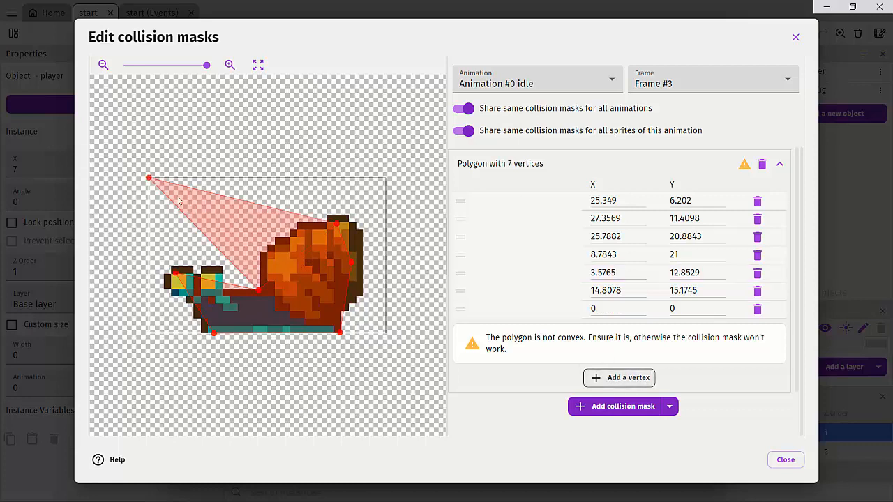
pyautogui.moveTo(151, 180); pyautogui.dragTo(278, 243)
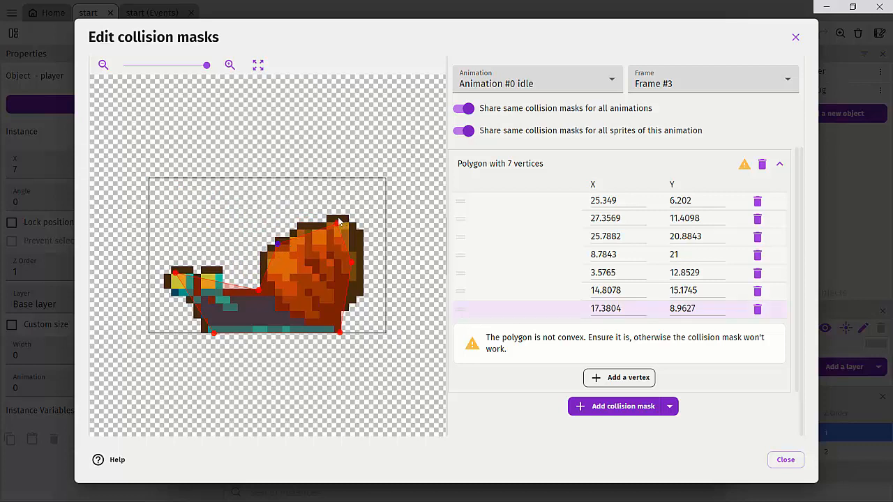
# - Move the mask's first two vertices to about (26.3, 5.4) and (28.9, 11.3), then close the mask editor and apply the slug's changes
pyautogui.moveTo(337, 223); pyautogui.dragTo(344, 216)
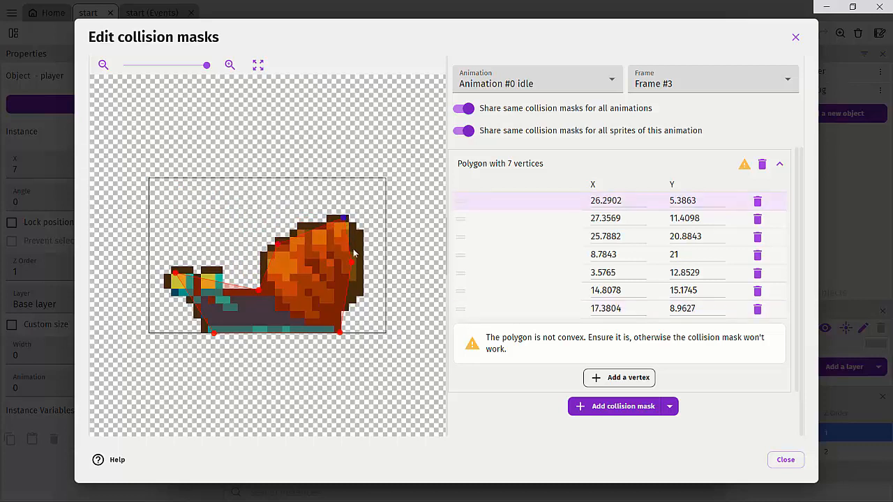
pyautogui.moveTo(360, 261); pyautogui.dragTo(363, 263)
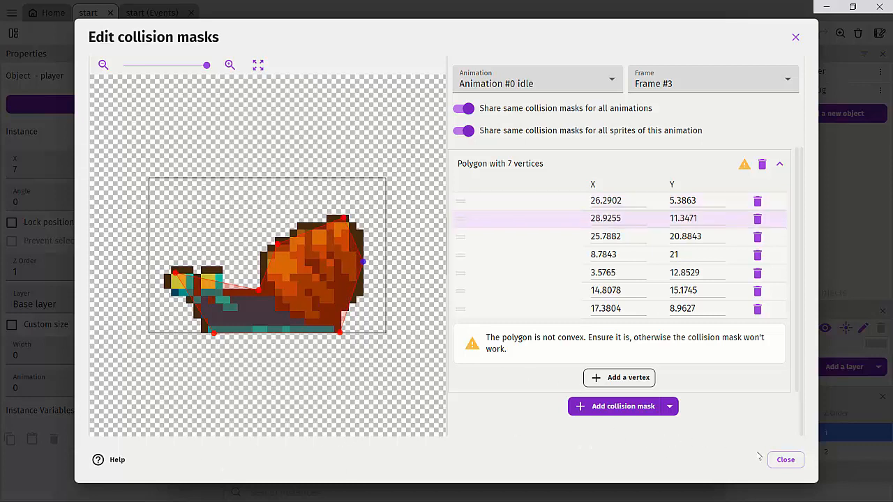
pyautogui.click(785, 459)
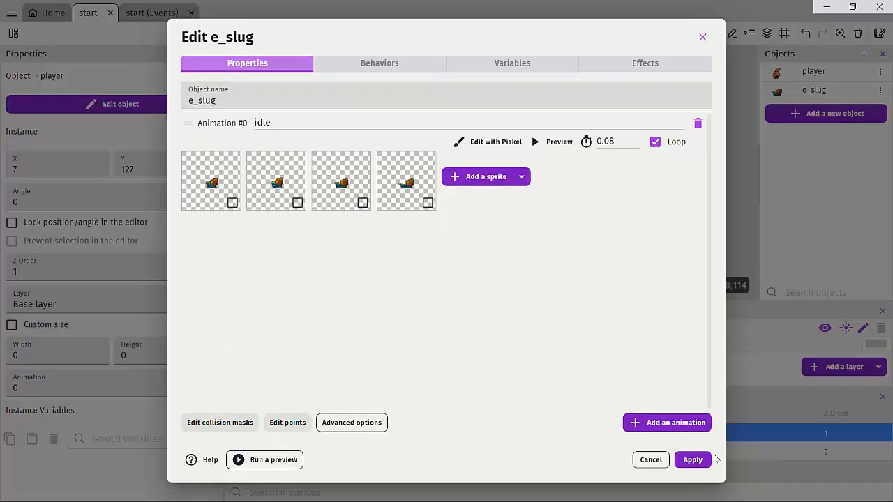
pyautogui.click(693, 460)
# - Check e_slug's center point against idle frames #0 through #3, then close the points editor and apply the object settings
pyautogui.click(587, 238)
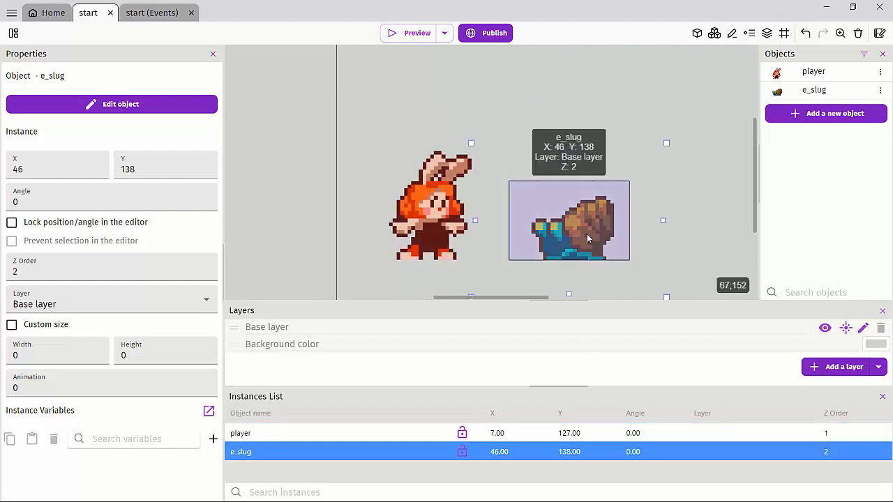
pyautogui.doubleClick(586, 238)
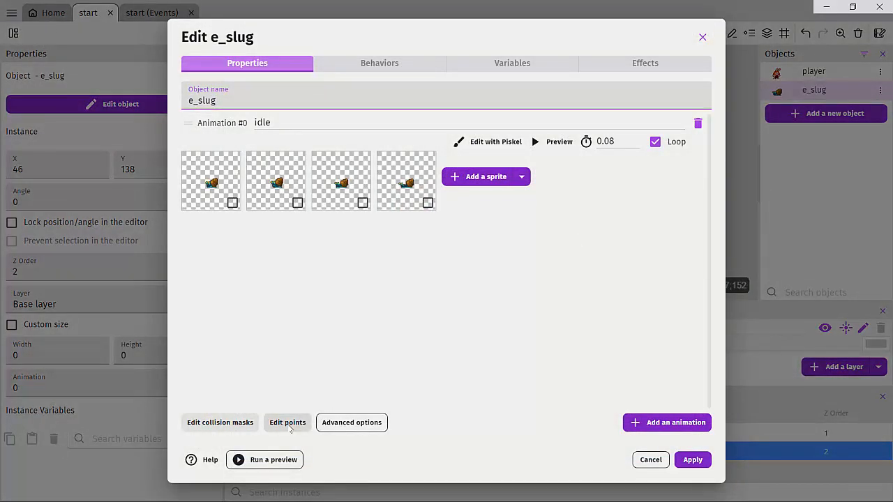
pyautogui.click(290, 427)
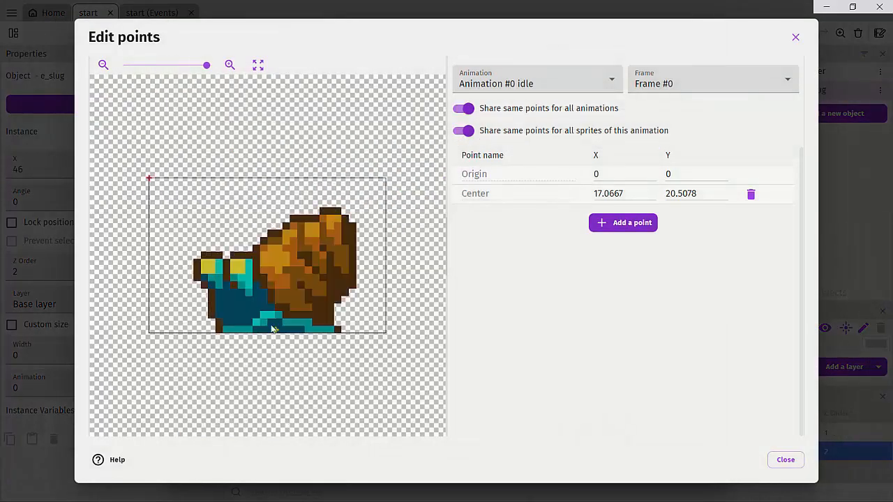
pyautogui.click(651, 88)
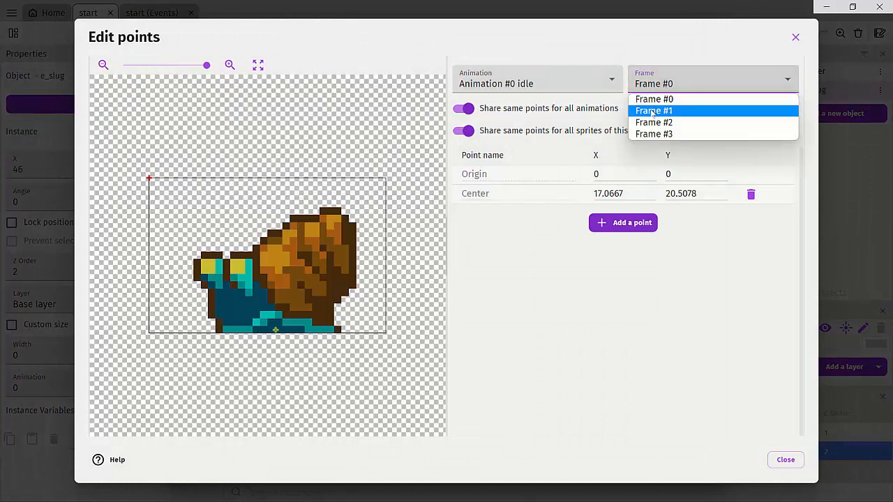
pyautogui.click(653, 111)
pyautogui.click(657, 90)
pyautogui.click(650, 133)
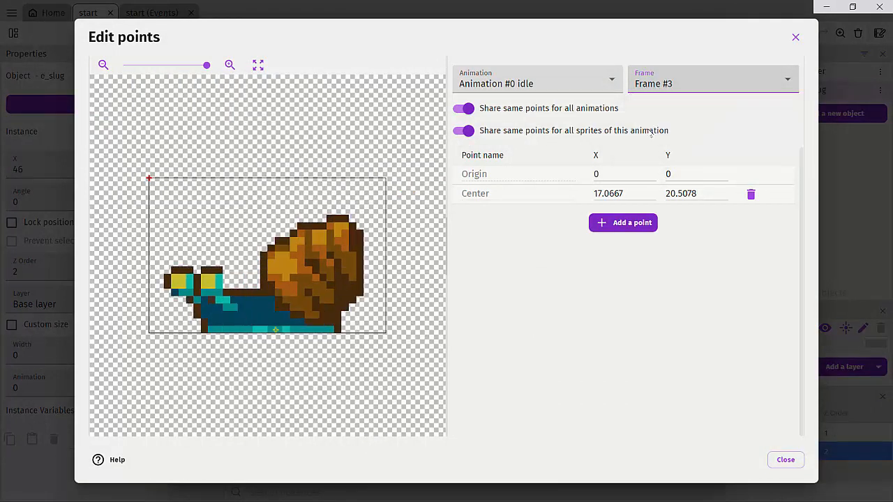
pyautogui.click(653, 87)
pyautogui.click(651, 122)
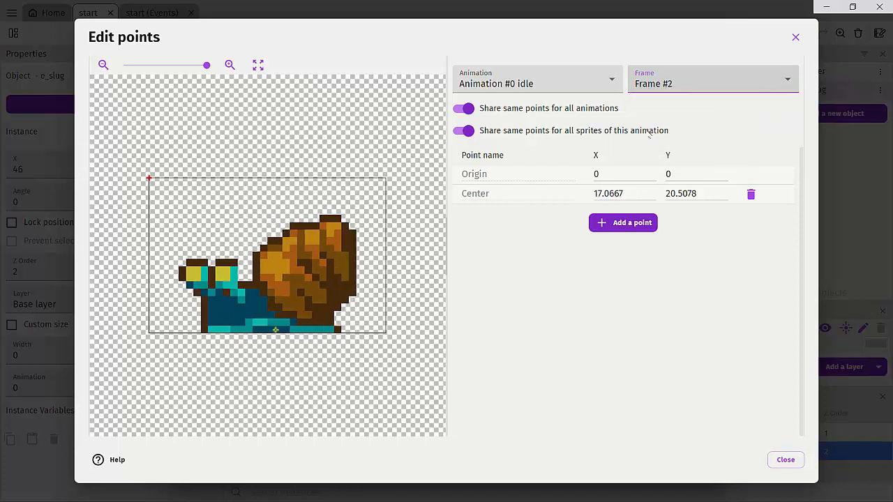
pyautogui.click(794, 38)
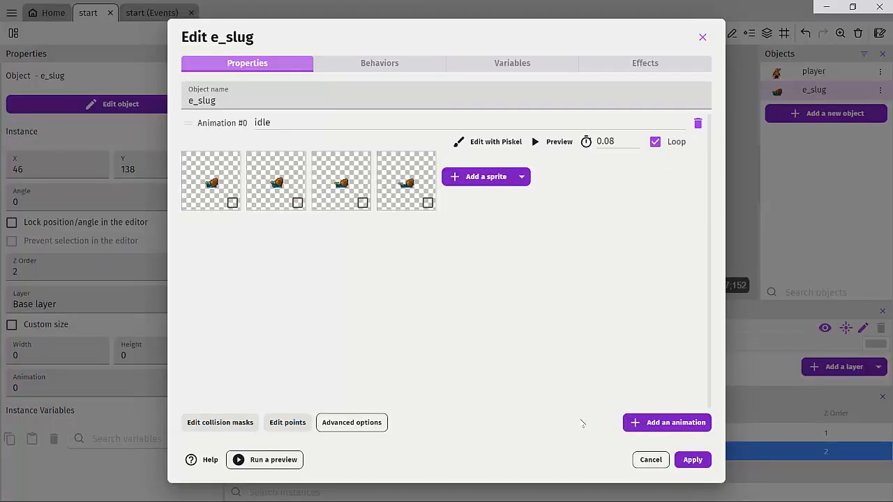
pyautogui.click(693, 460)
pyautogui.click(443, 219)
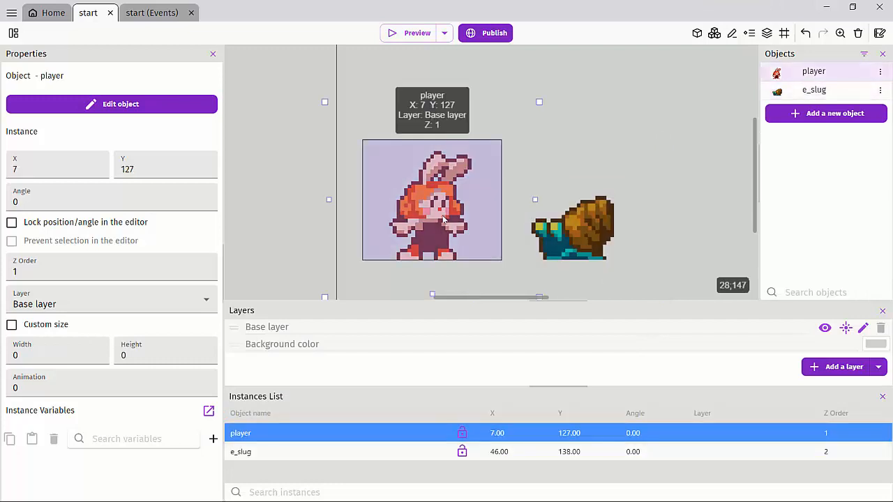
pyautogui.click(547, 238)
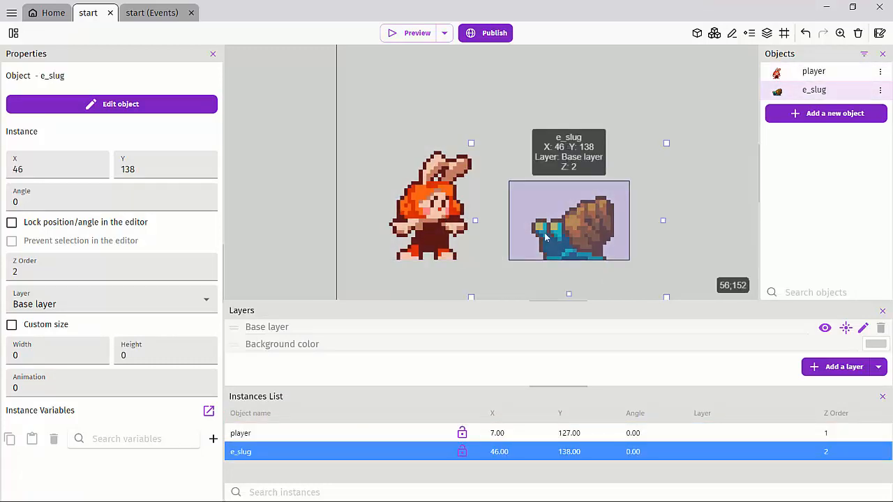